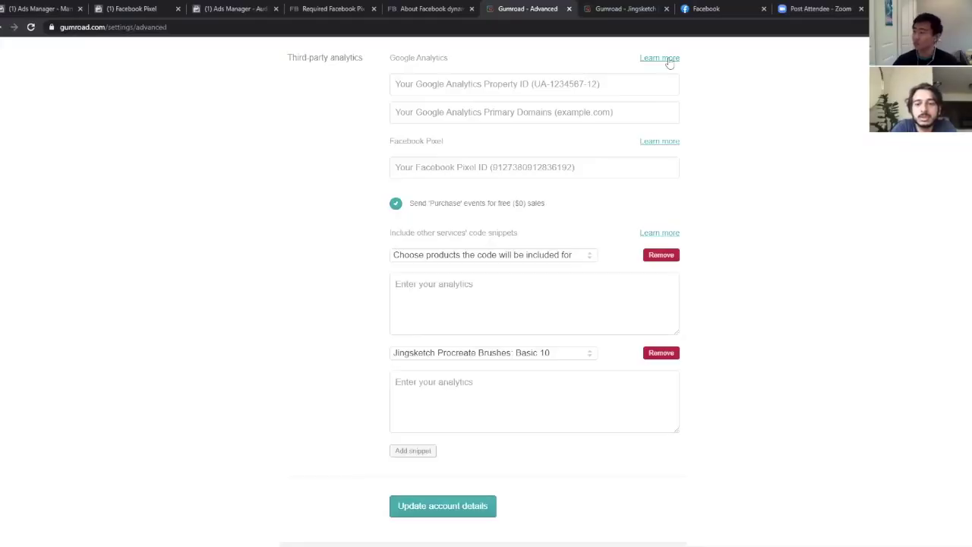
- Examine the pixel overview and find the Events Manager shortcut in Ads Manager
left_click(119, 12)
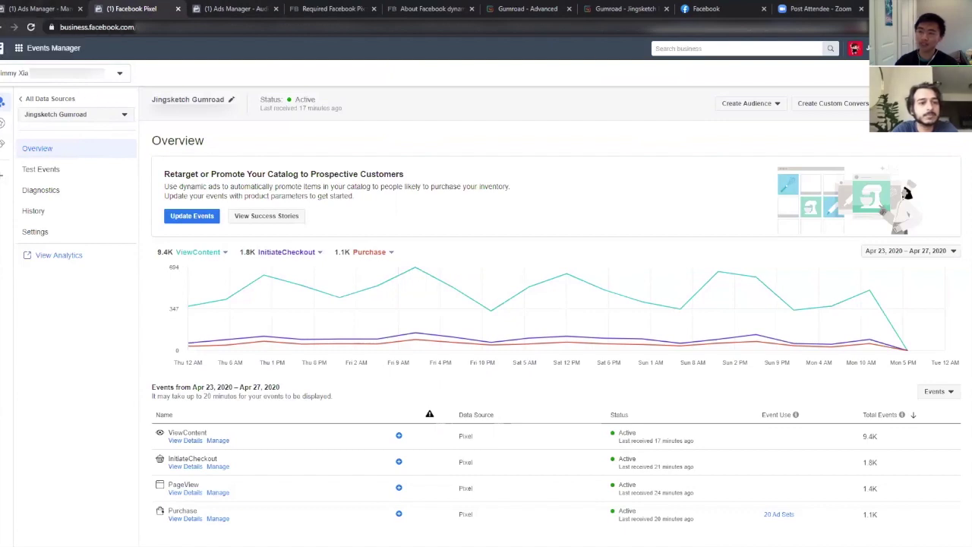
left_click(29, 7)
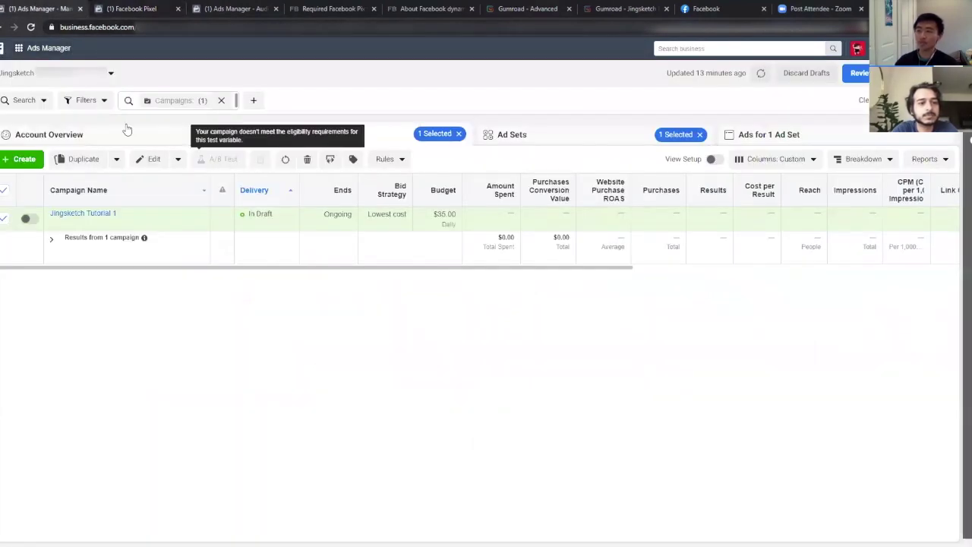
left_click(54, 48)
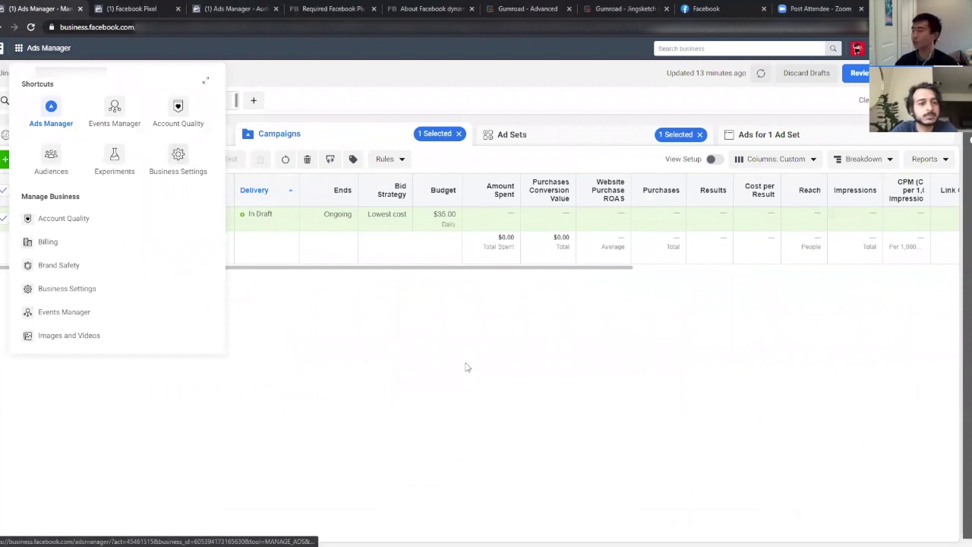
left_click(38, 51)
left_click(42, 50)
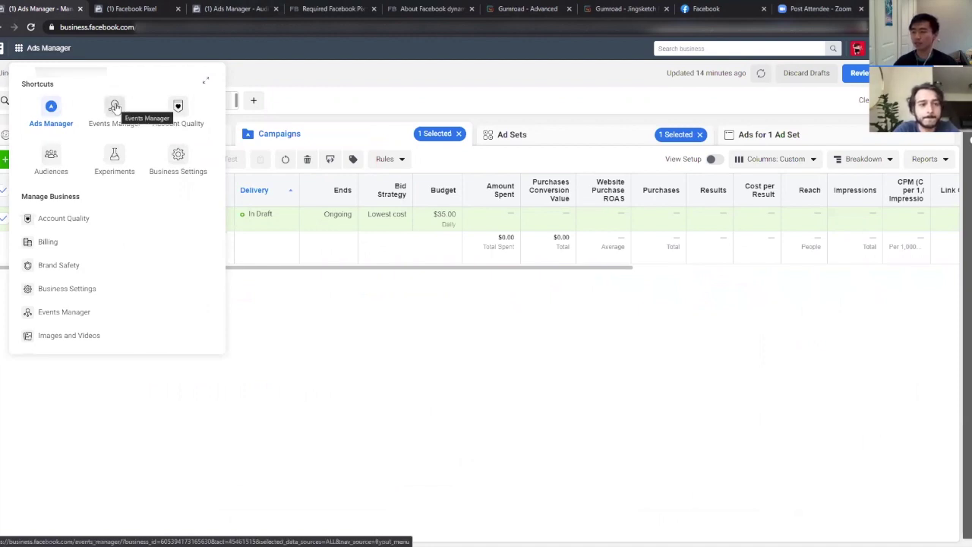
- Add a new Facebook Pixel data source with the default name in Events Manager, and dismiss the code installation options
left_click(138, 7)
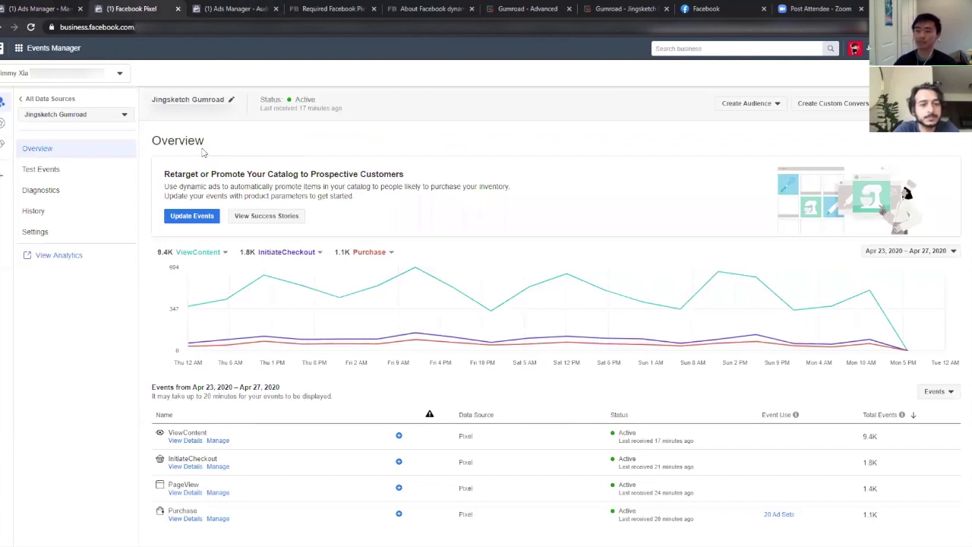
left_click(23, 100)
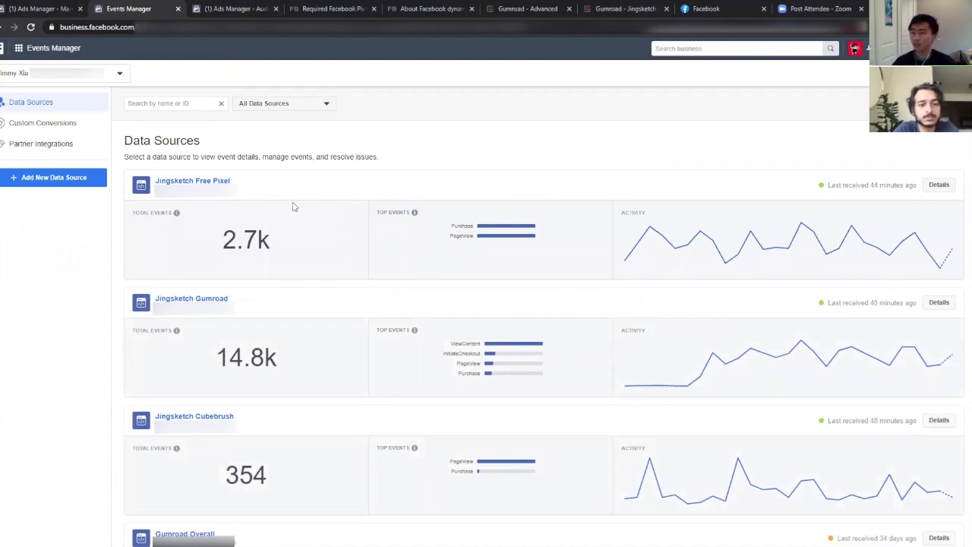
left_click(69, 180)
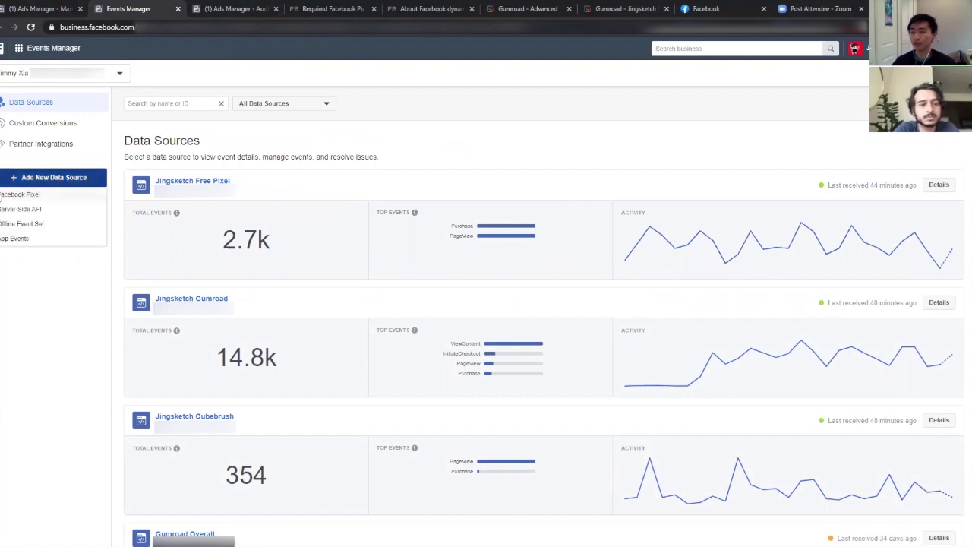
left_click(38, 195)
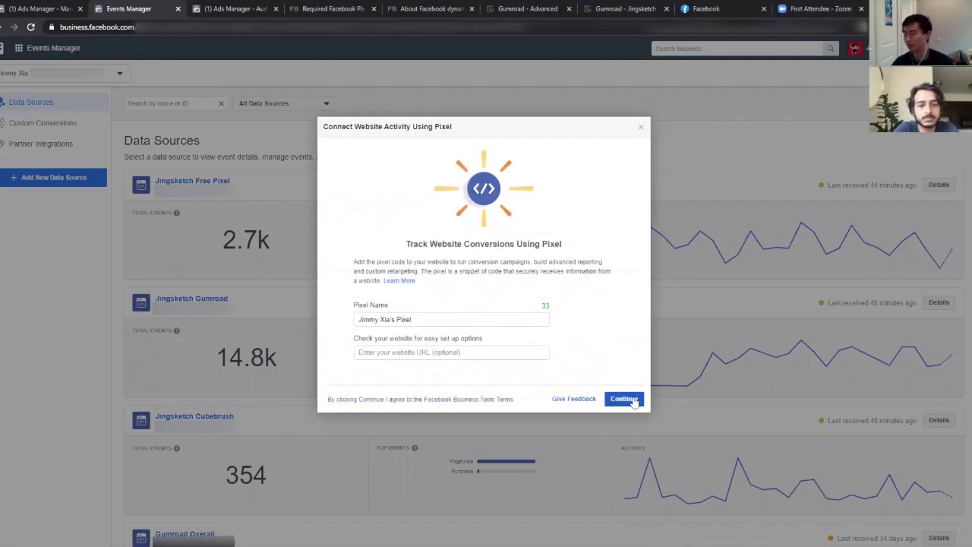
left_click(623, 398)
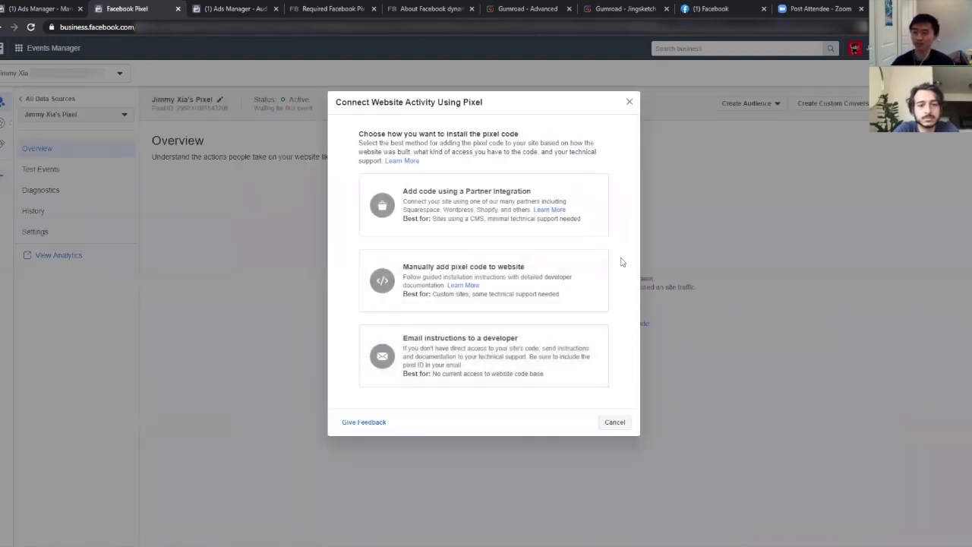
left_click(621, 423)
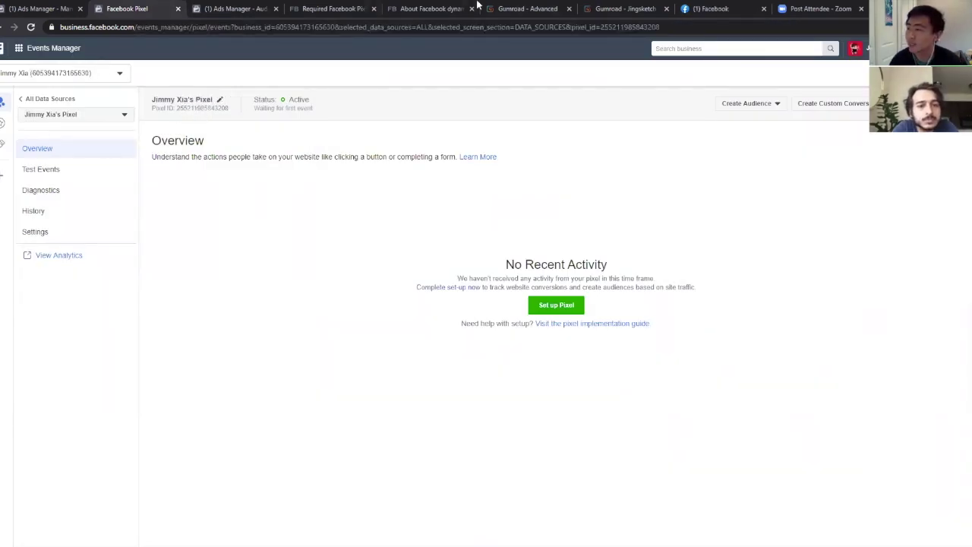
- Enter the new pixel's ID as the Facebook Pixel in Gumroad's advanced third-party analytics settings
left_click(501, 9)
scroll(606, 251, "up", 5)
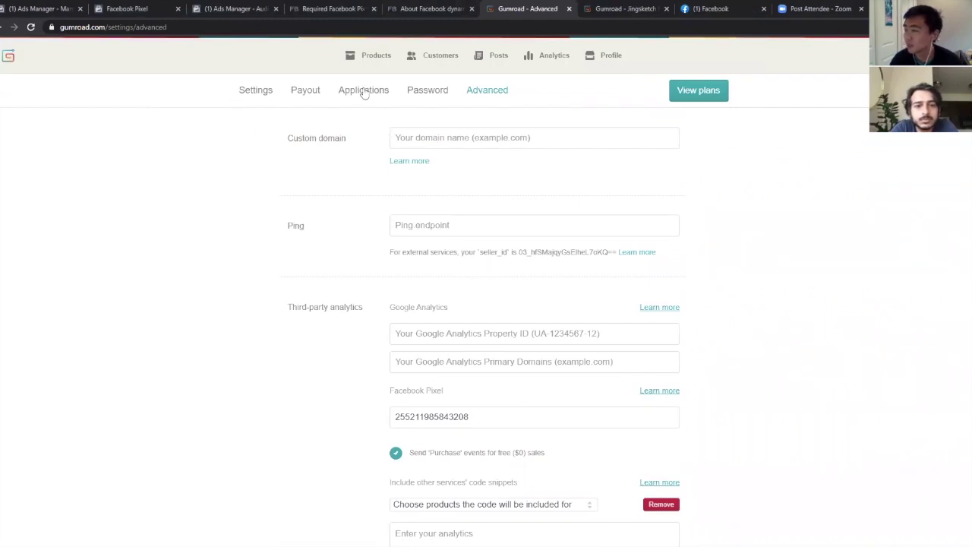
scroll(291, 282, "down", 4)
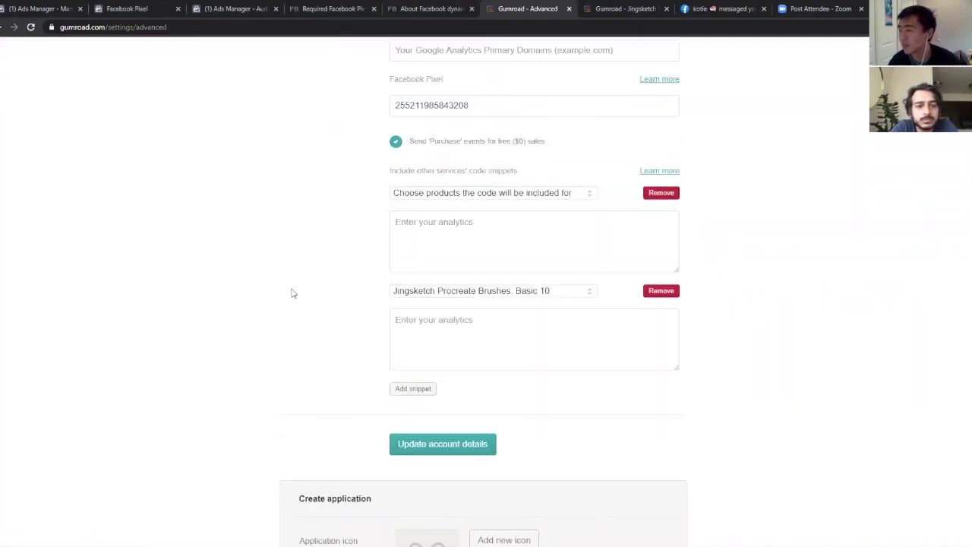
scroll(291, 291, "up", 1)
left_click(462, 207)
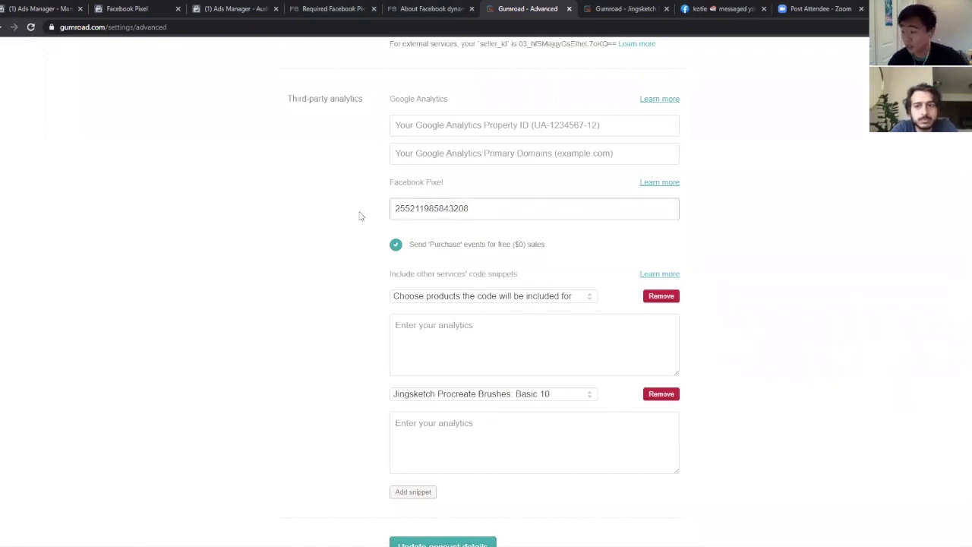
- In Events Manager, show the Jingsketch Gumroad pixel's activity for Apr 24 – Apr 27, 2020
left_click(154, 6)
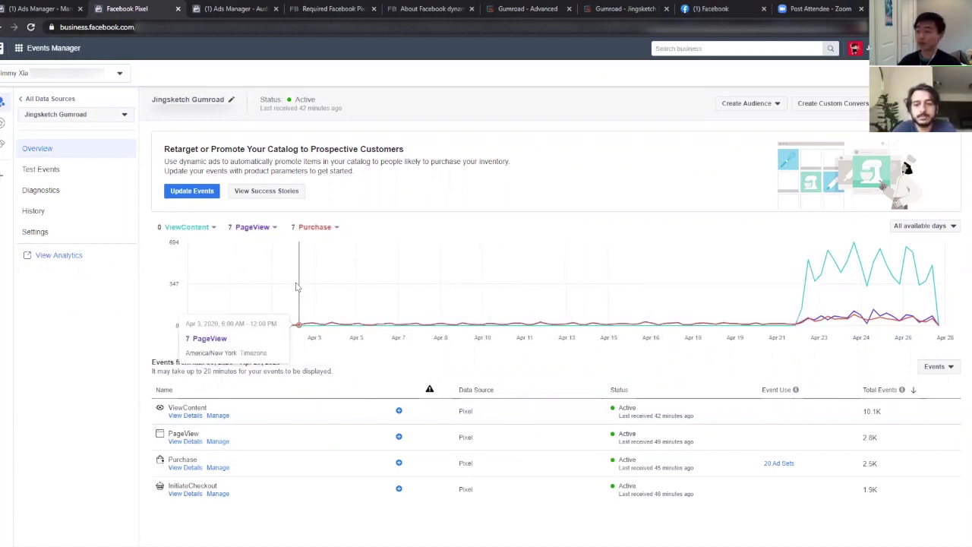
left_click(940, 226)
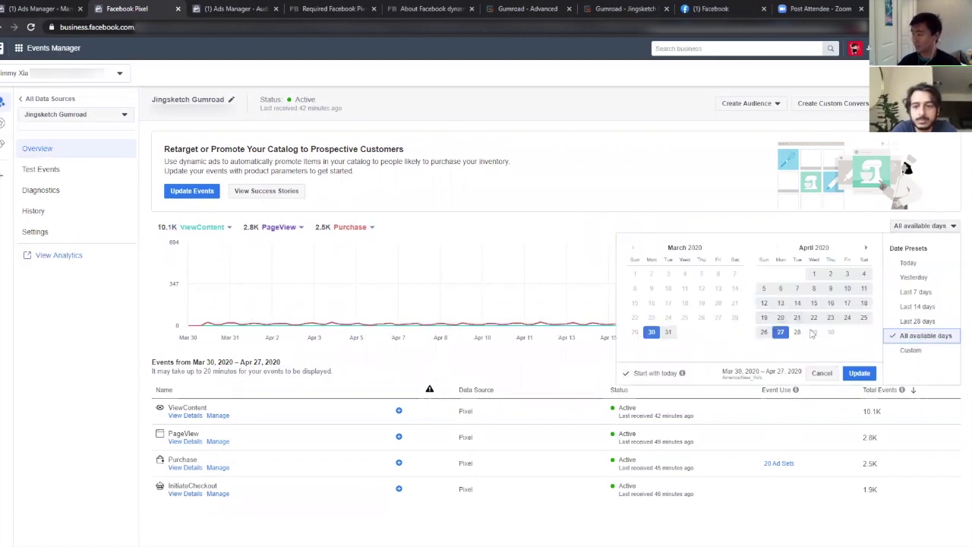
left_click(797, 332)
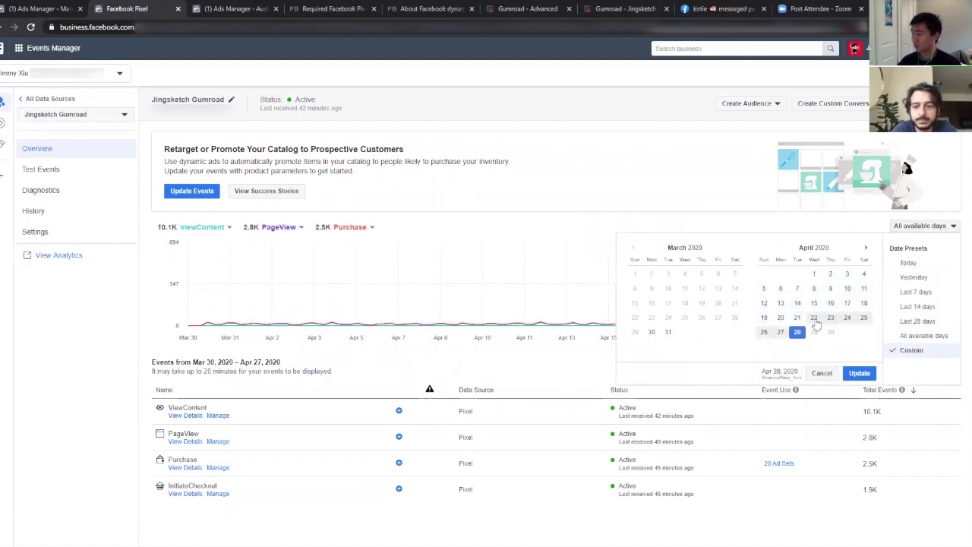
left_click(781, 331)
left_click(847, 317)
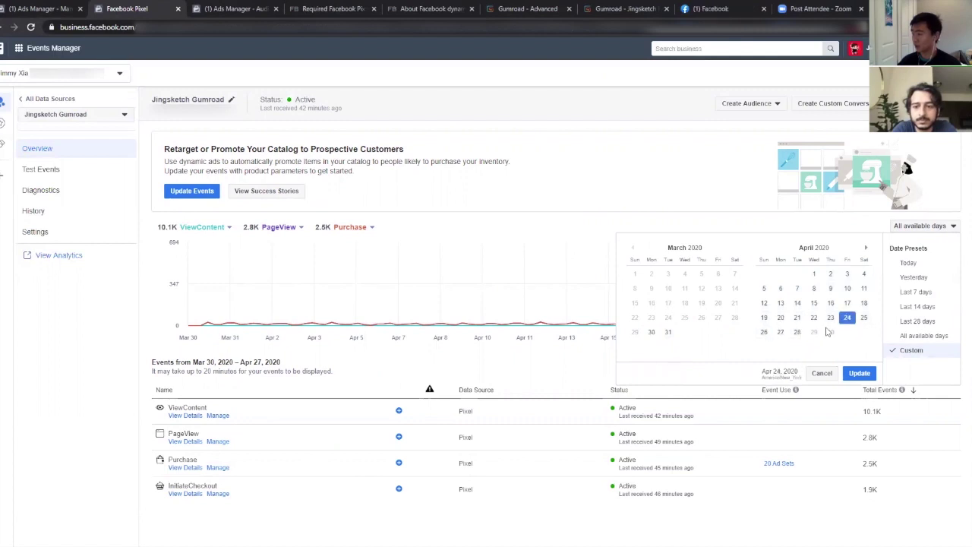
left_click(780, 332)
left_click(858, 373)
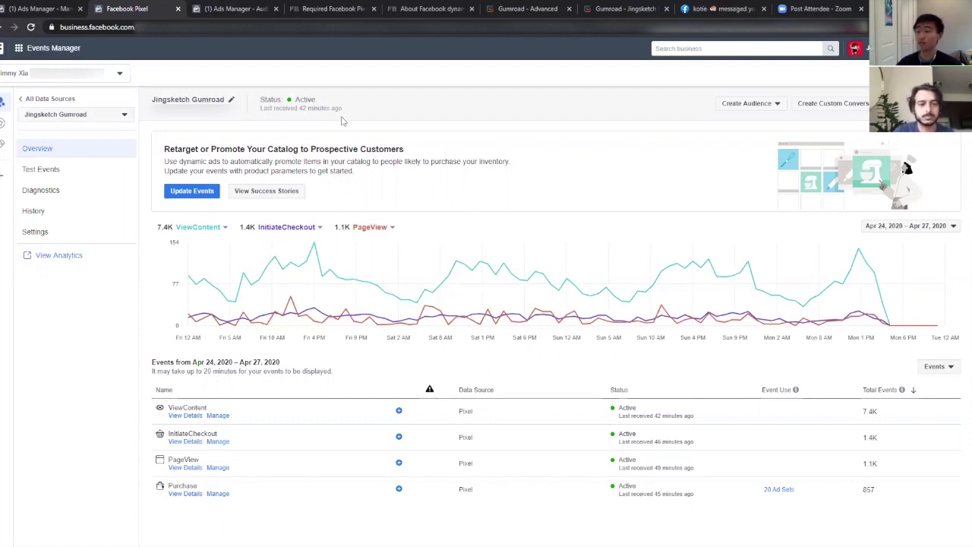
- View the website custom audiences and locate the Audiences shortcut, and return to the pixel overview
left_click(236, 9)
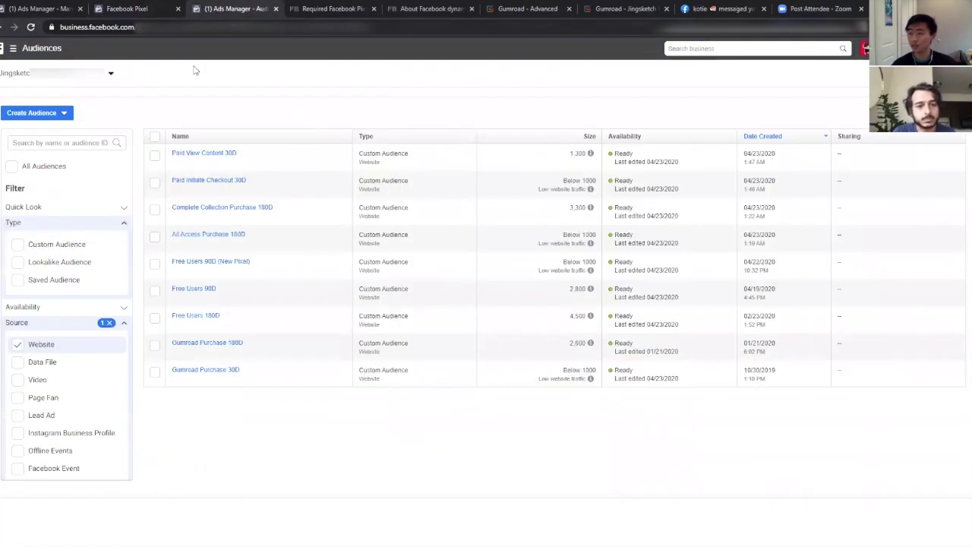
left_click(47, 52)
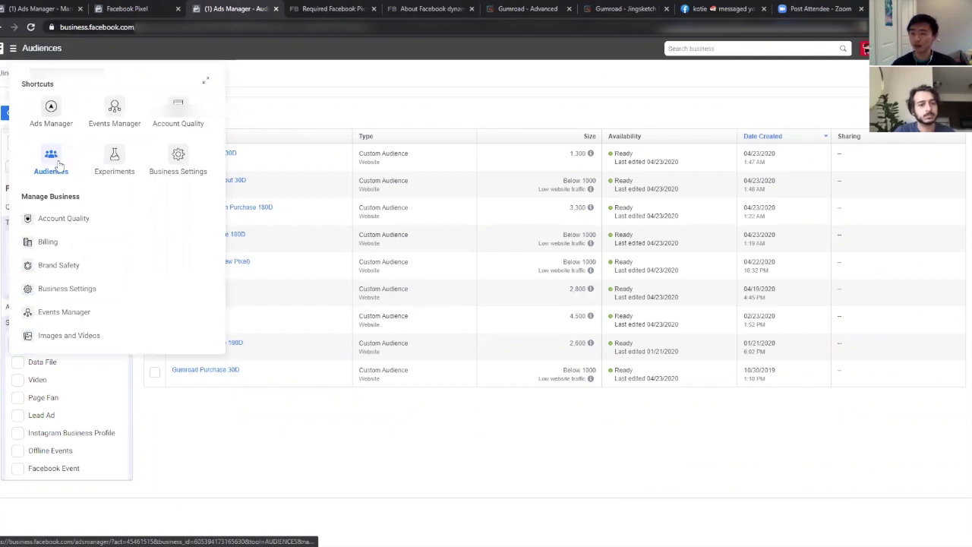
left_click(286, 111)
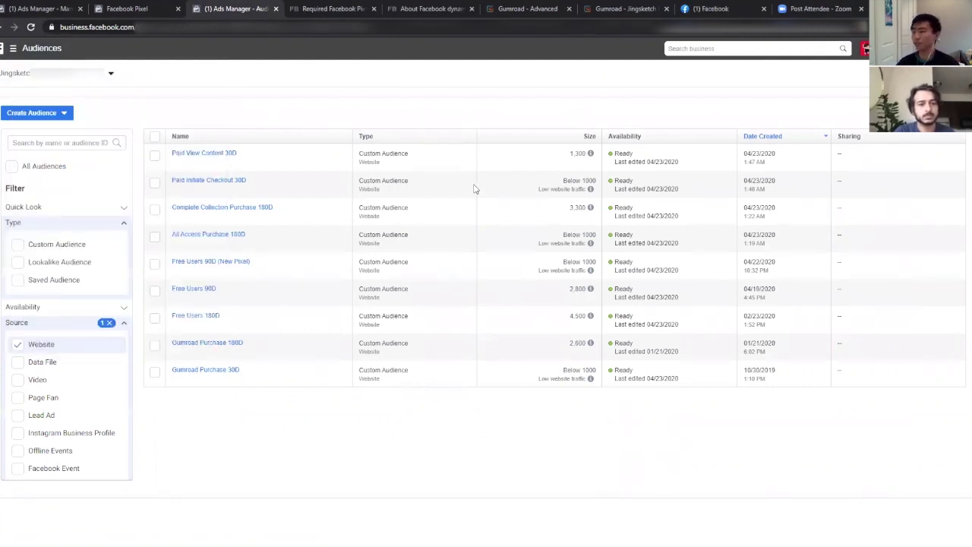
left_click(157, 9)
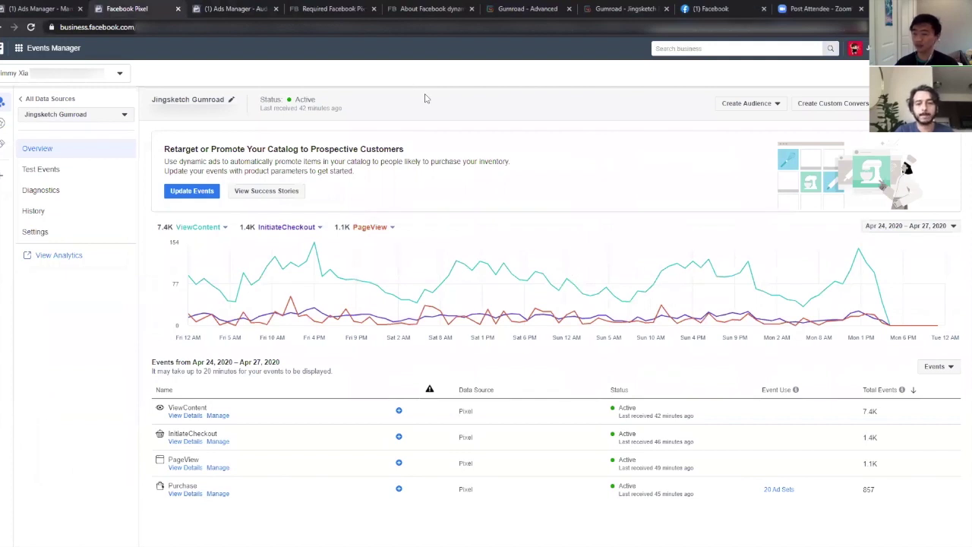
- Go back to Audiences and examine the audience types that can be created
left_click(241, 9)
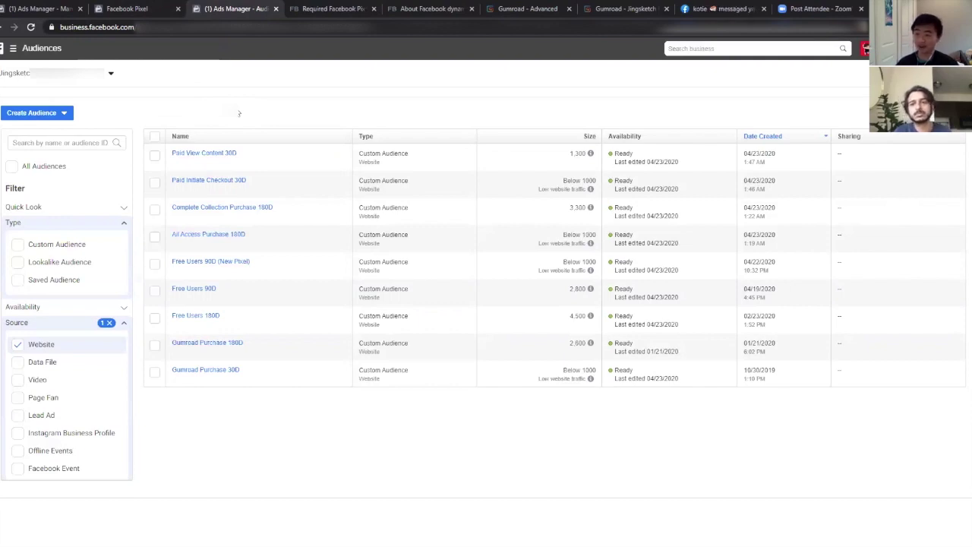
left_click(42, 113)
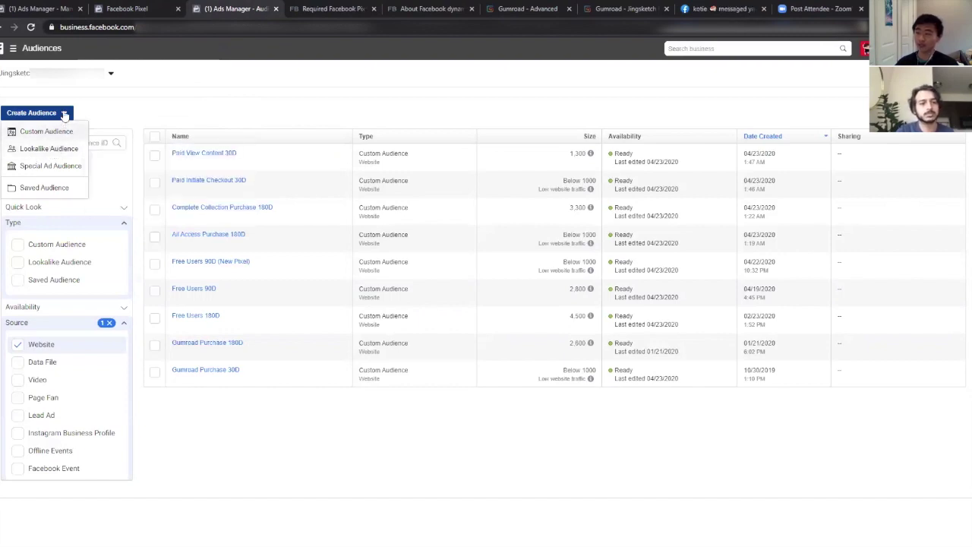
left_click(64, 114)
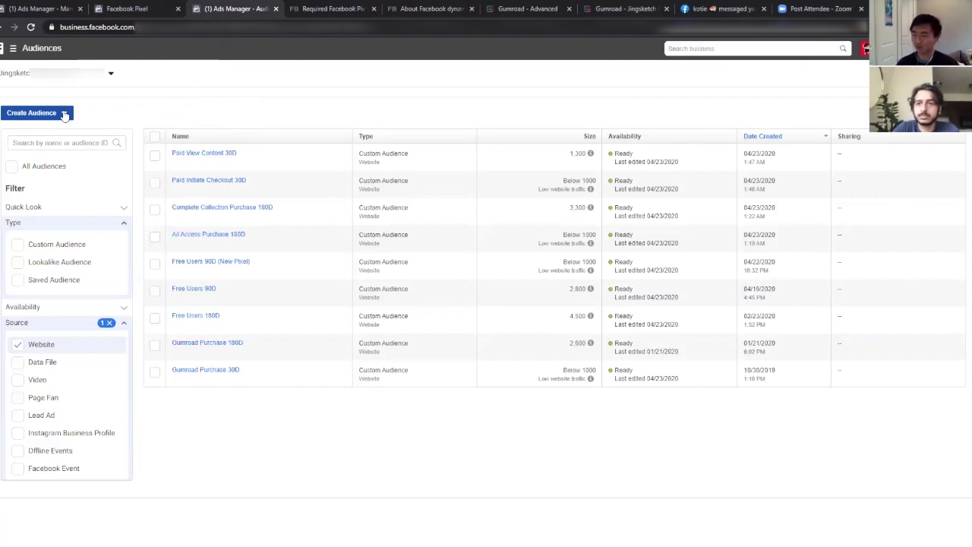
left_click(64, 113)
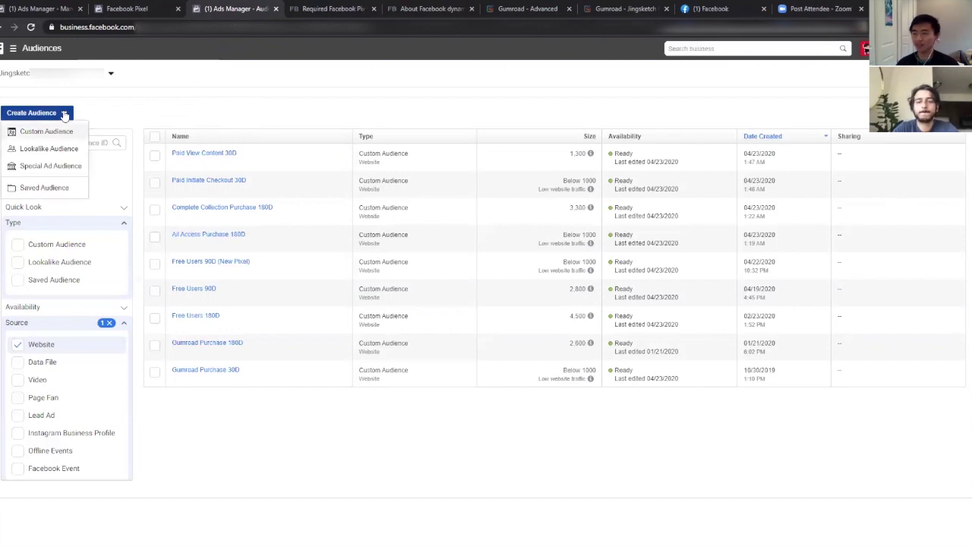
left_click(104, 113)
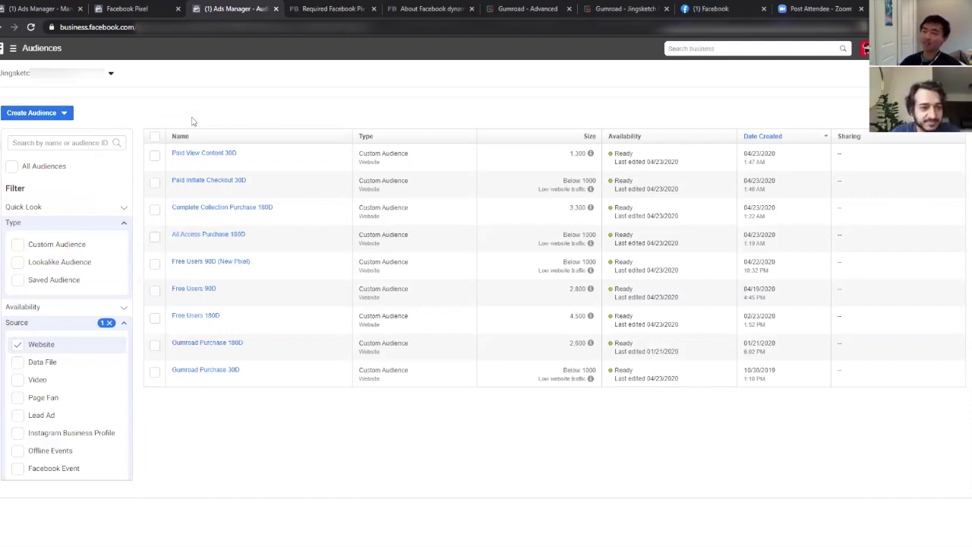
- Show the Jingsketch Gumroad pixel's activity for Apr 1 – Apr 28, 2020 in Events Manager
left_click(141, 8)
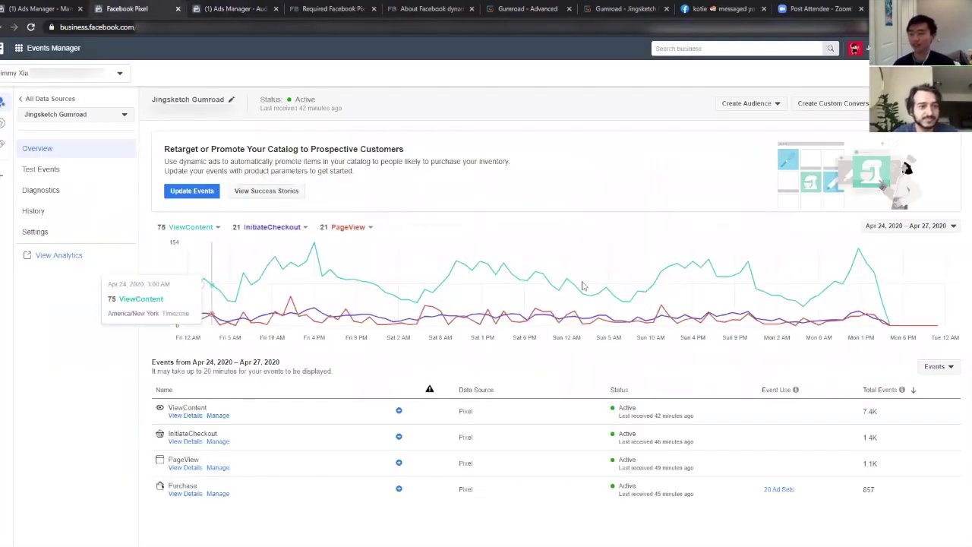
left_click(927, 228)
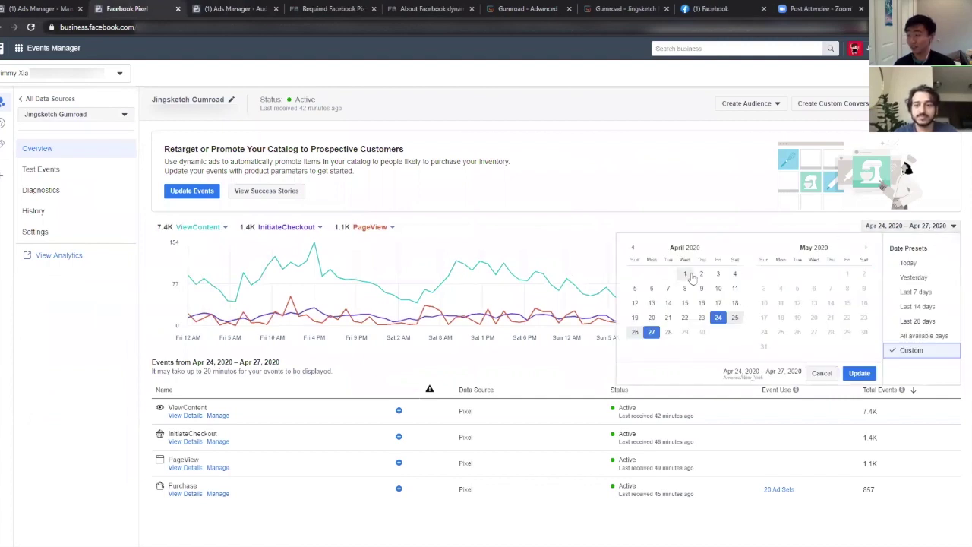
left_click(684, 274)
left_click(669, 333)
left_click(859, 373)
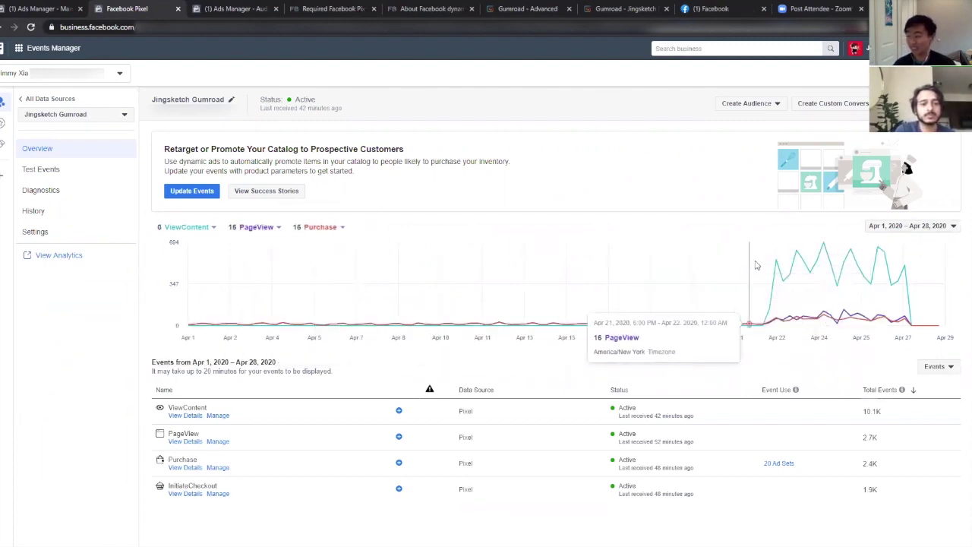
- Start a lookalike audience in Audiences using the Jingsketch Gumroad pixel as source and Purchase (Recommended) as the value event
left_click(230, 8)
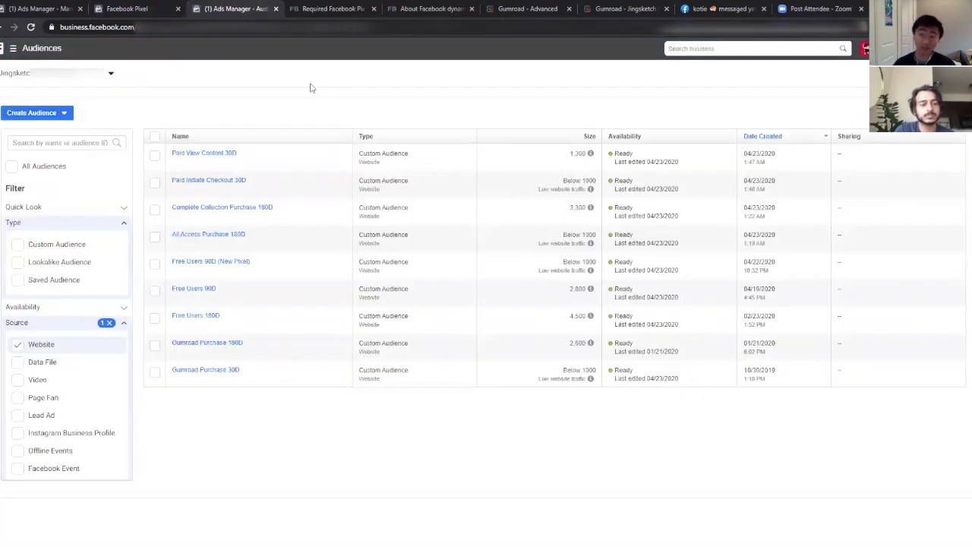
left_click(41, 116)
left_click(67, 150)
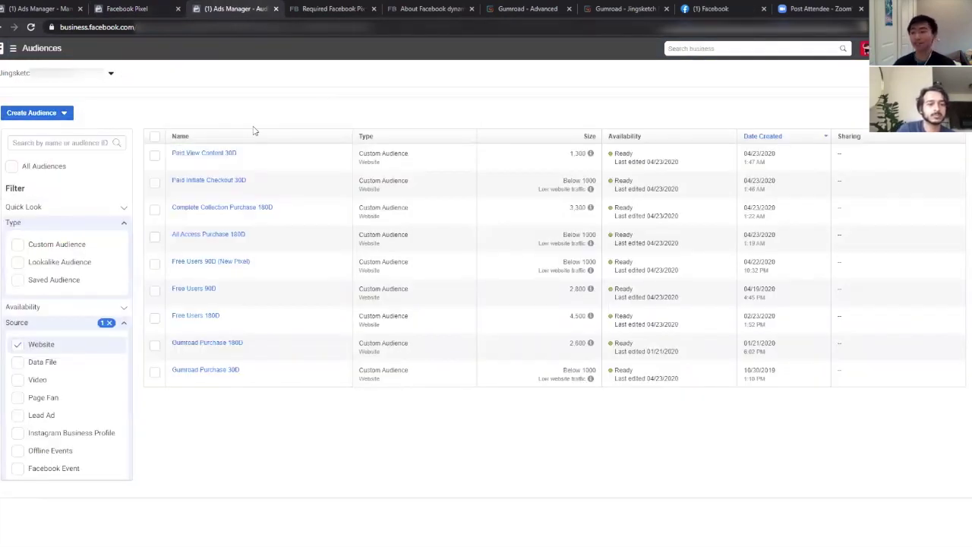
left_click(307, 122)
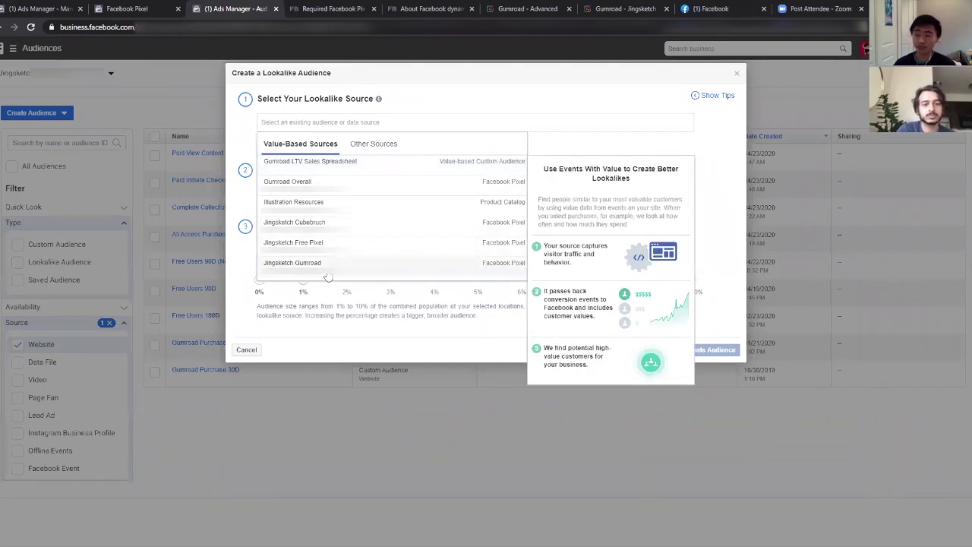
left_click(329, 264)
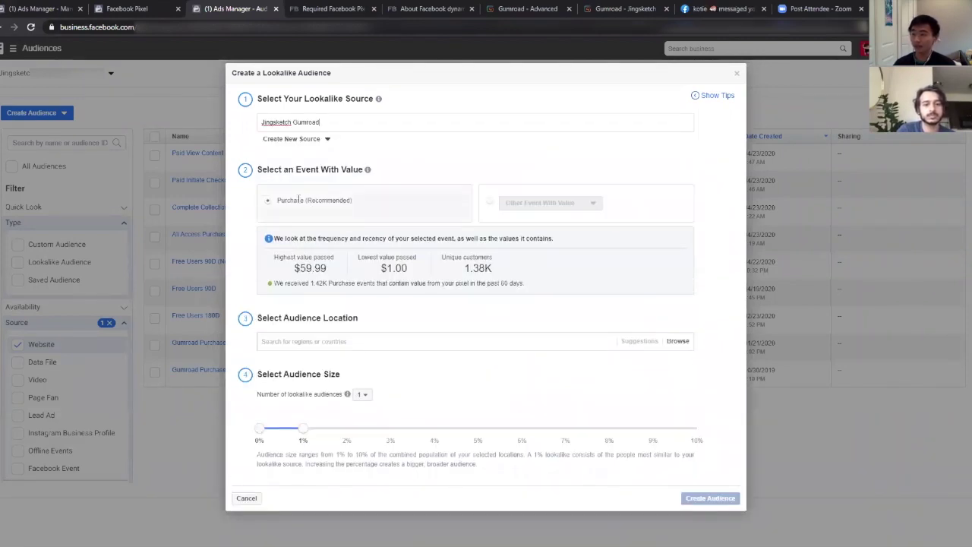
left_click(270, 201)
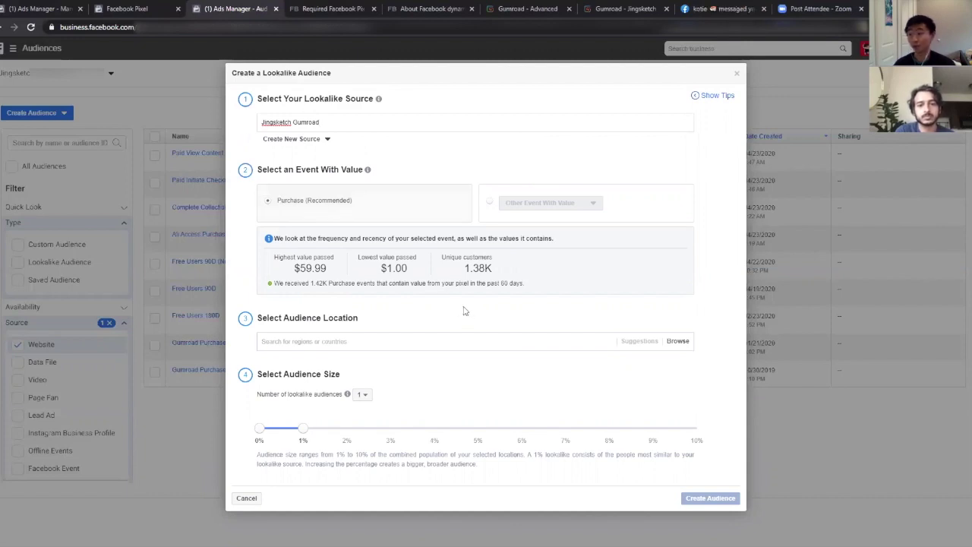
- Check which other events with value are available for the lookalike audience and return to Purchase (Recommended)
left_click(490, 201)
left_click(546, 203)
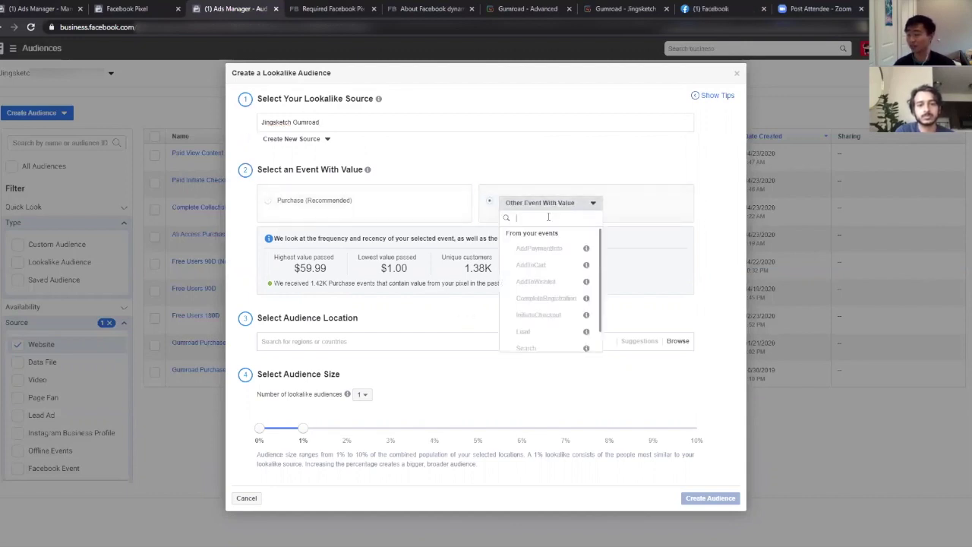
scroll(545, 311, "down", 1)
scroll(542, 319, "up", 1)
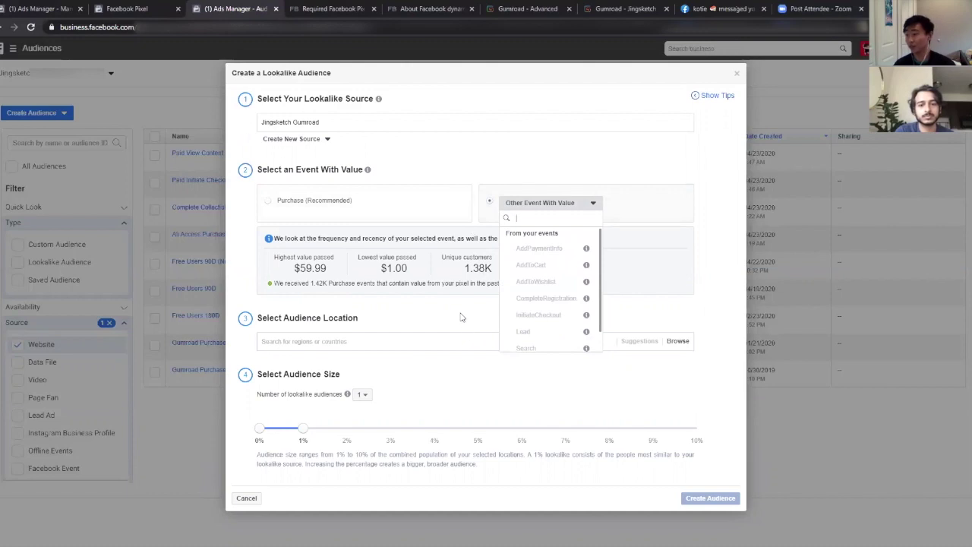
left_click(282, 207)
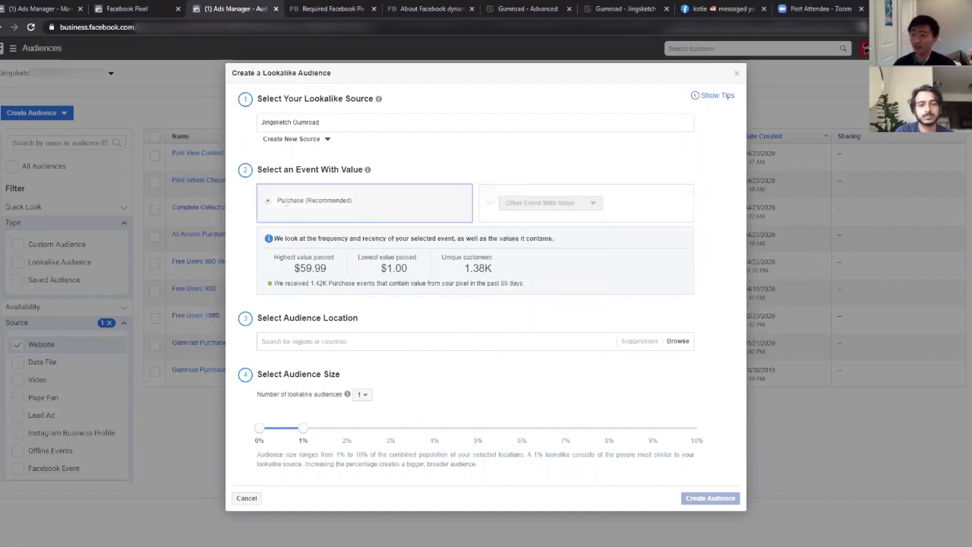
- Set the lookalike audience location to United States and the number of lookalike audiences to 5
left_click(438, 340)
type("united")
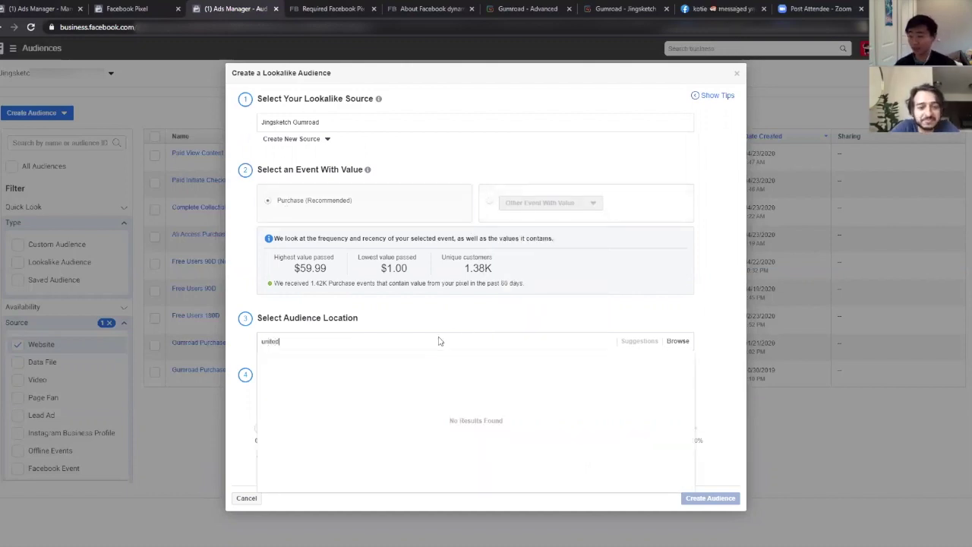
left_click(405, 393)
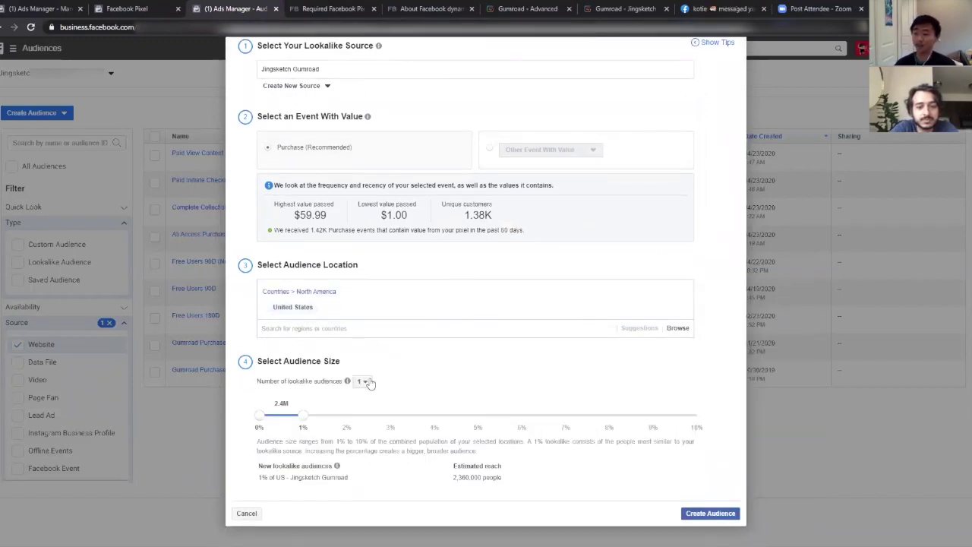
left_click(366, 381)
left_click(366, 447)
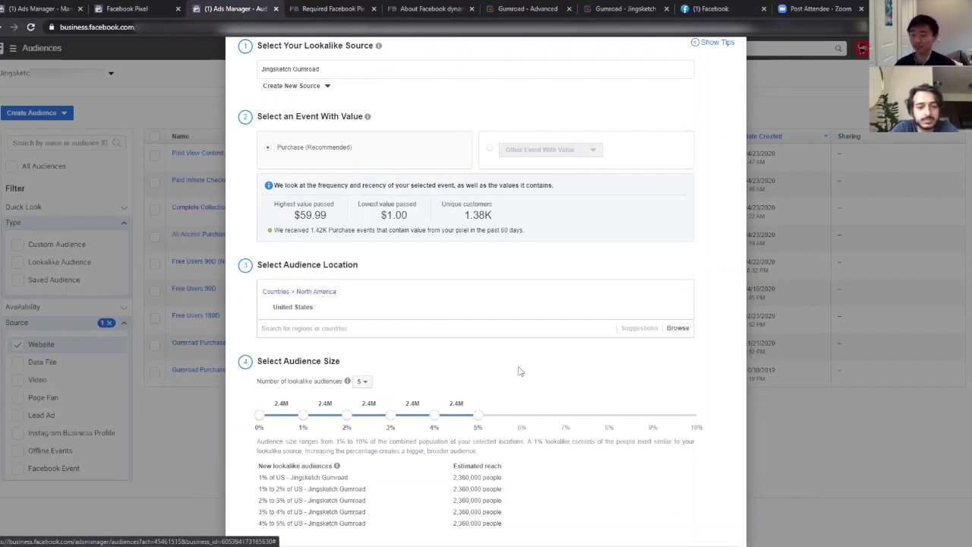
scroll(531, 394, "down", 1)
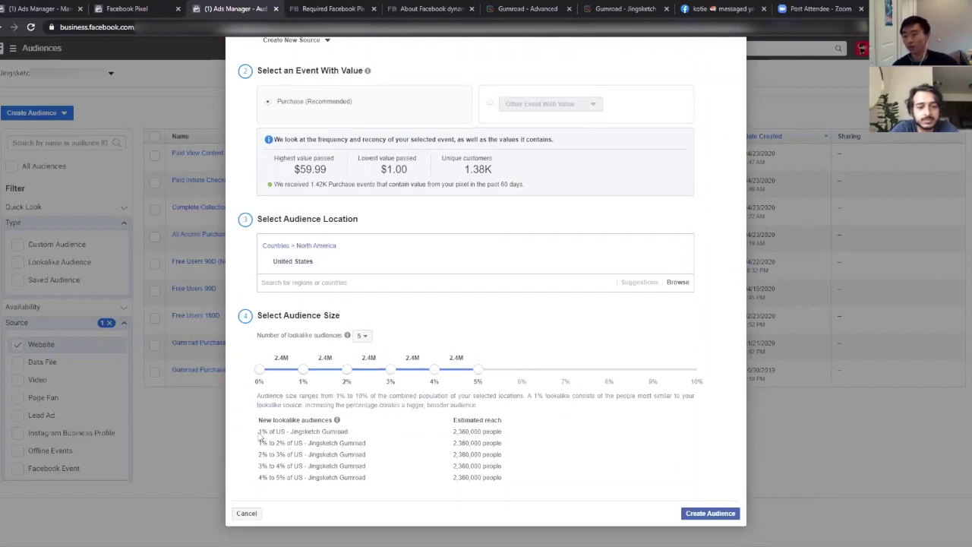
- Examine the source, percentage ranges and estimated reach of the proposed lookalike audiences, and cancel their creation
left_click_drag(258, 431, 346, 430)
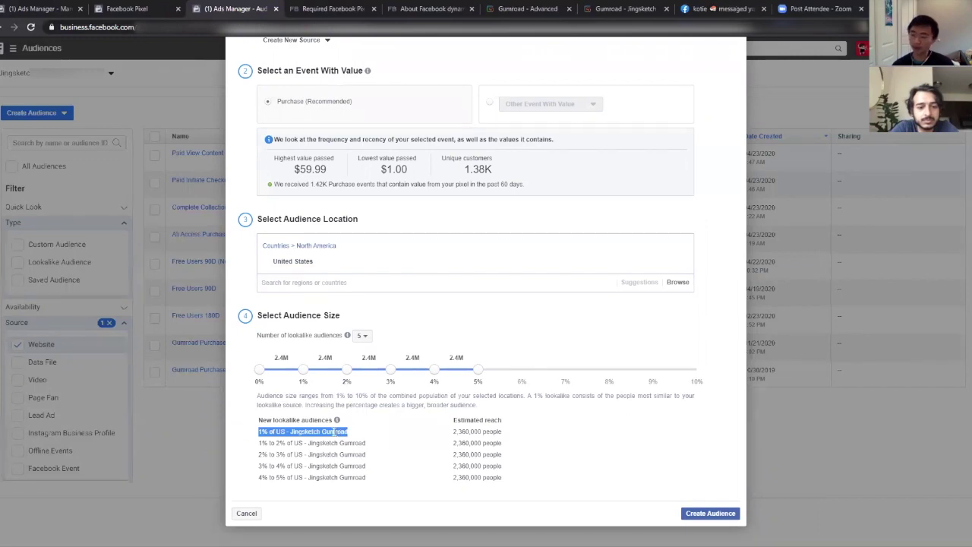
left_click(353, 427)
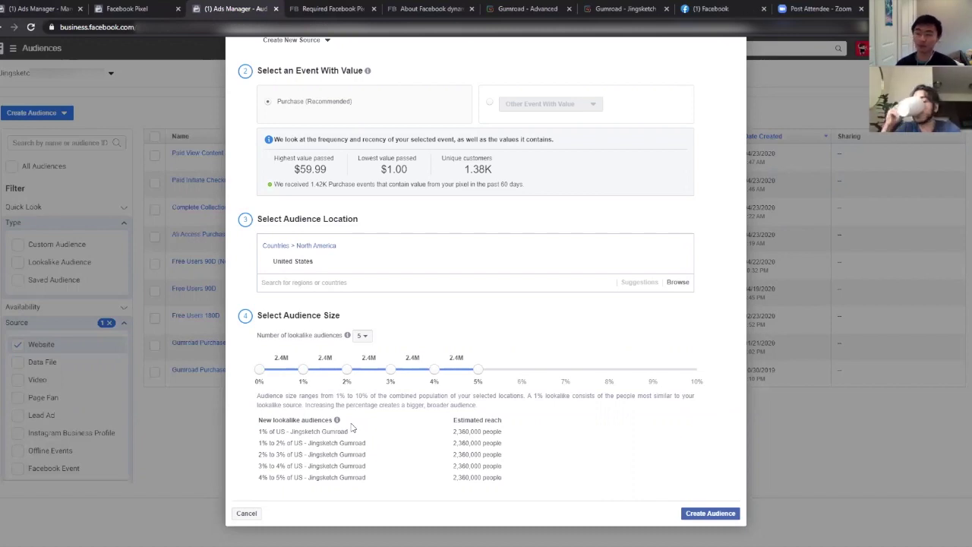
scroll(362, 124, "up", 3)
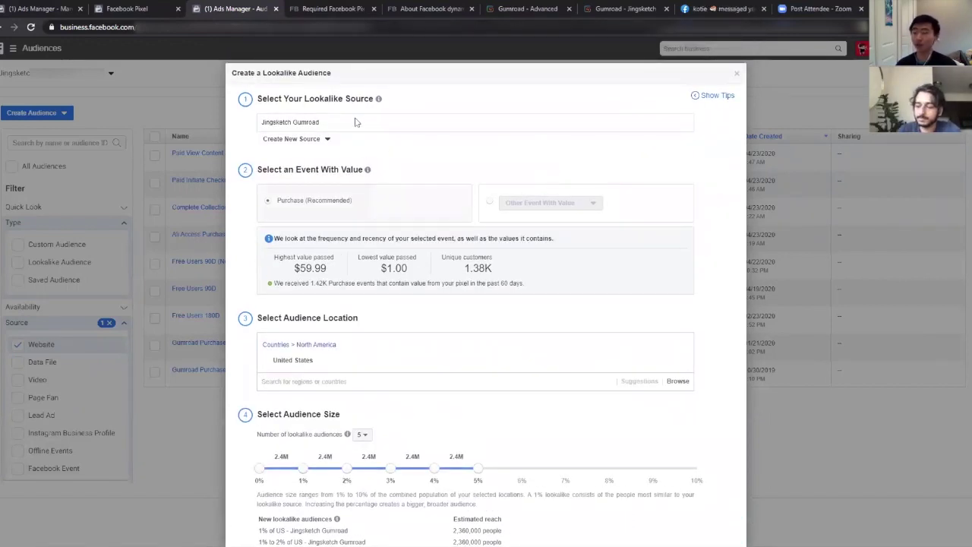
scroll(403, 193, "down", 1)
scroll(403, 193, "down", 2)
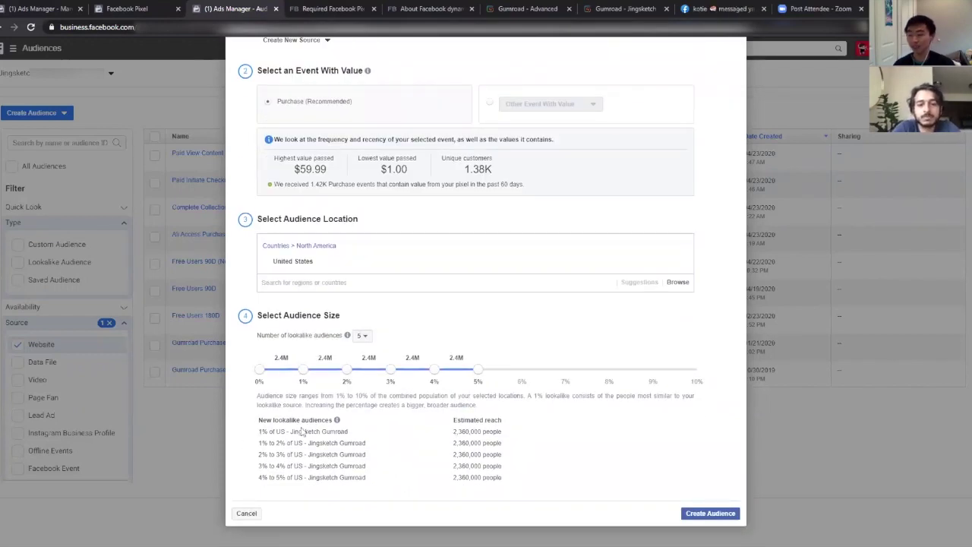
left_click_drag(259, 432, 503, 434)
left_click(435, 434)
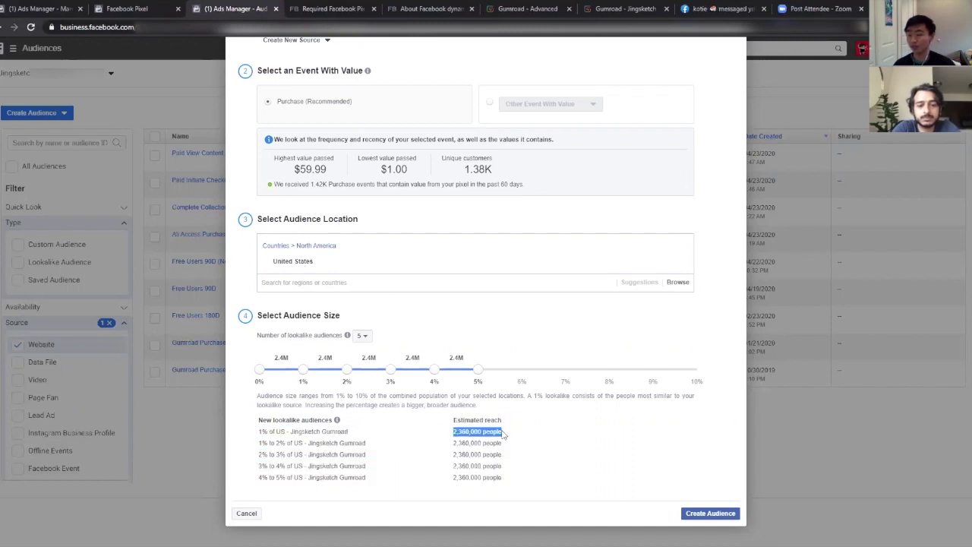
left_click(503, 434)
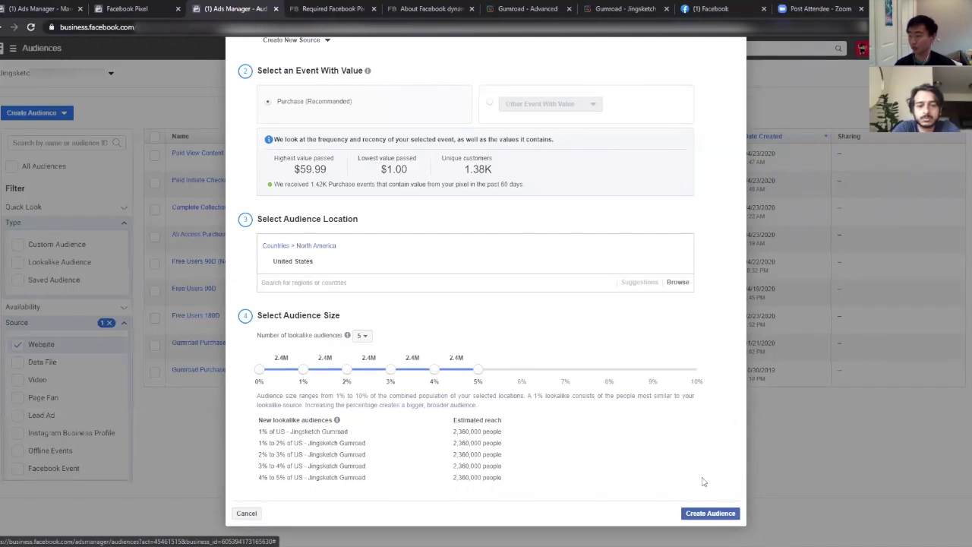
left_click(247, 514)
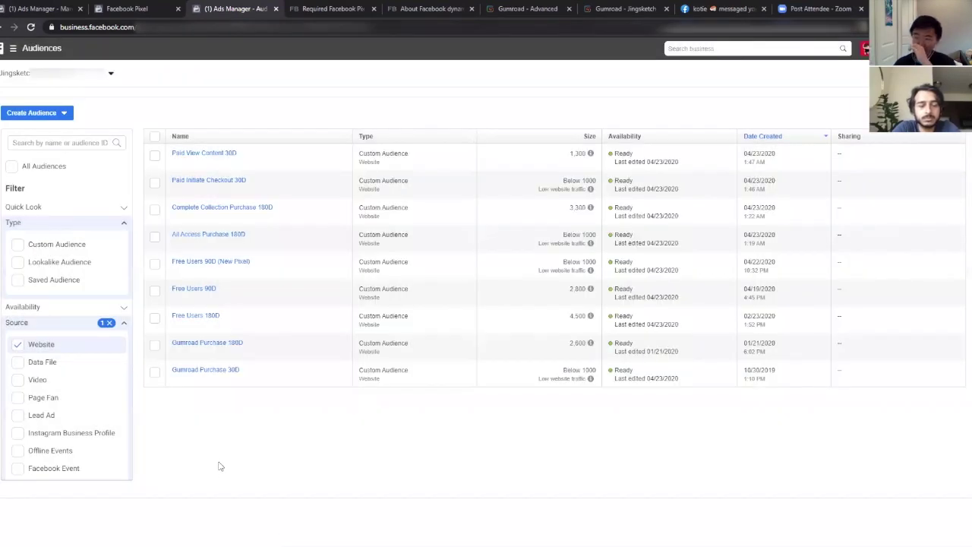
- Filter the audience list by the Lookalike Audience type instead of the Website source and review the existing lookalike audiences
left_click(17, 263)
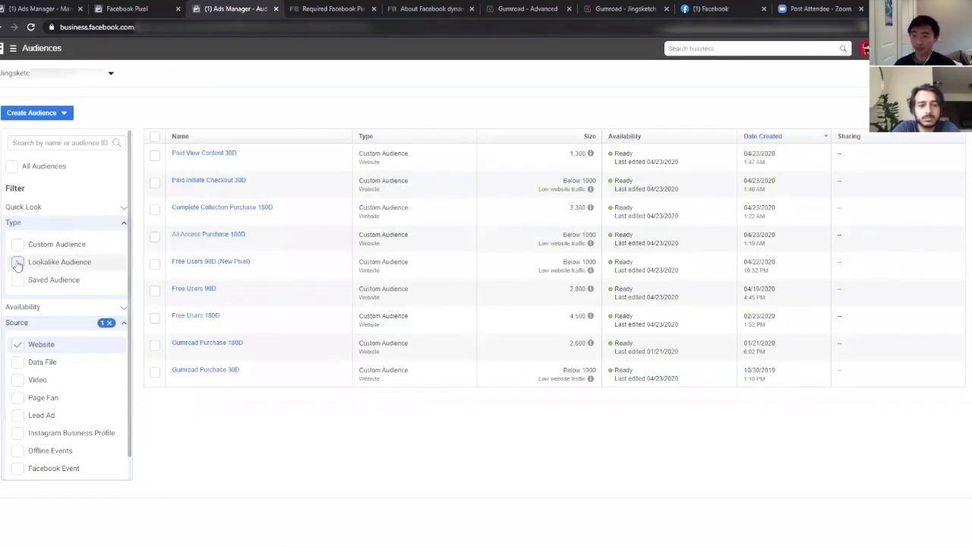
left_click(17, 346)
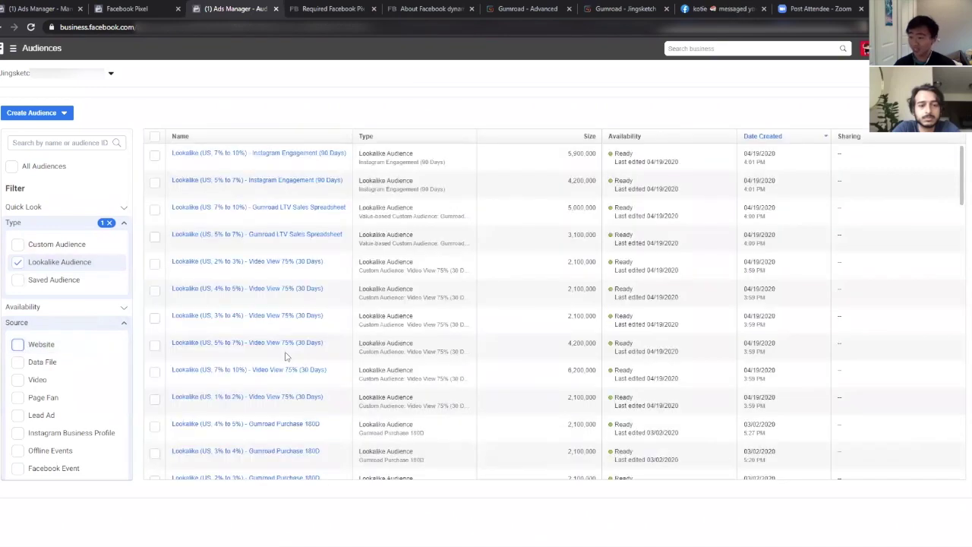
scroll(286, 357, "down", 10)
scroll(287, 357, "down", 3)
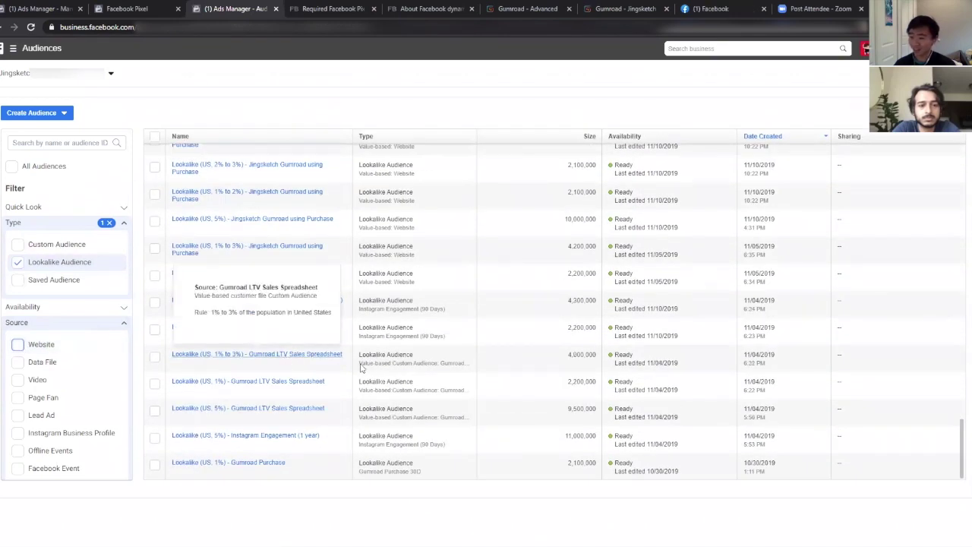
scroll(342, 405, "up", 5)
scroll(340, 406, "up", 10)
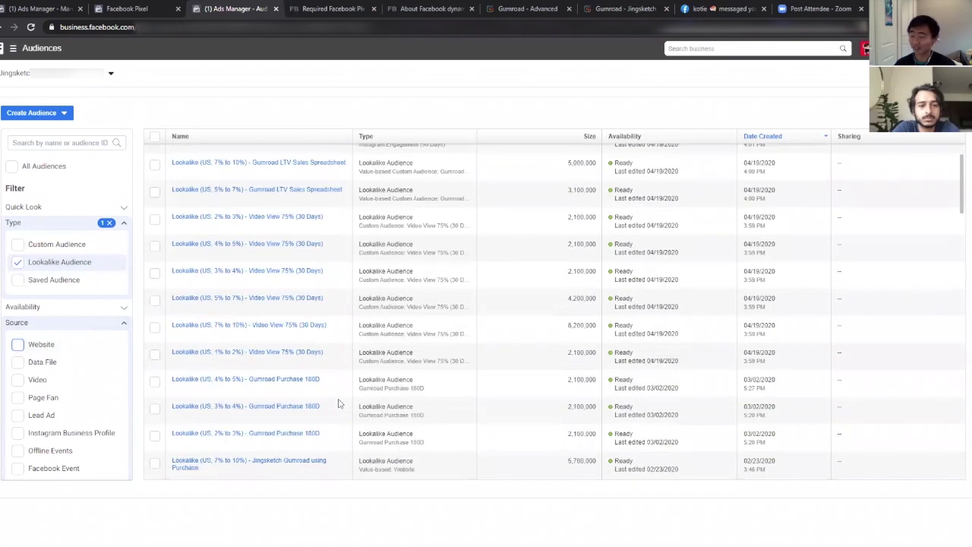
scroll(347, 301, "down", 4)
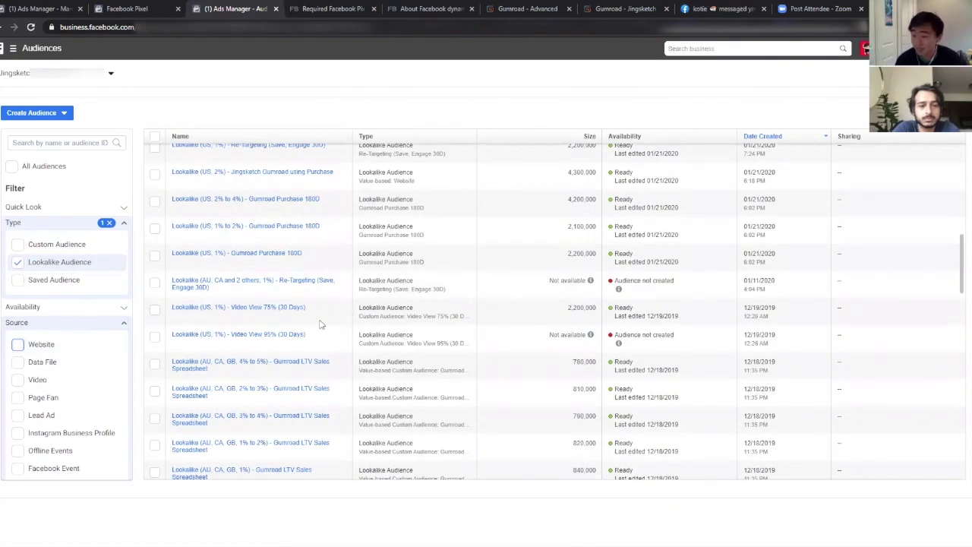
scroll(322, 326, "down", 6)
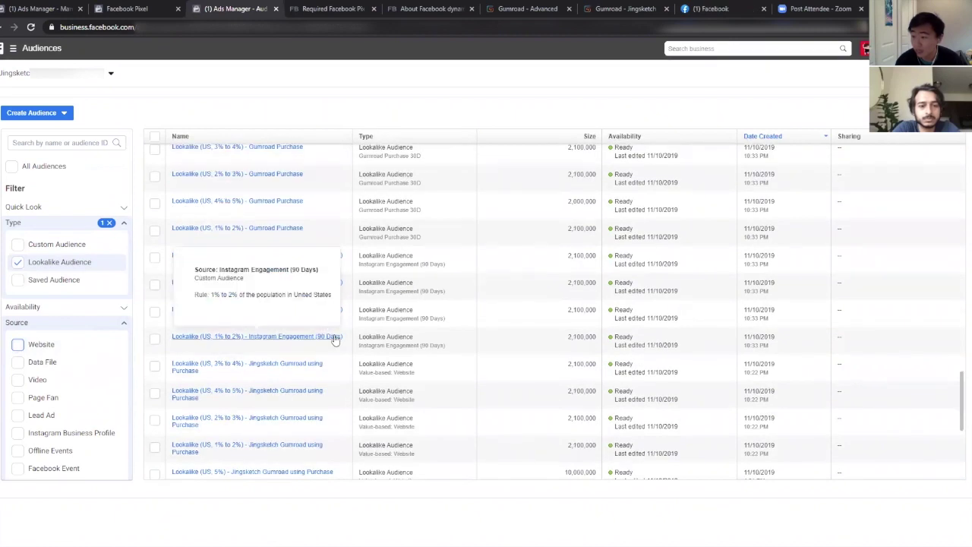
scroll(347, 357, "up", 3)
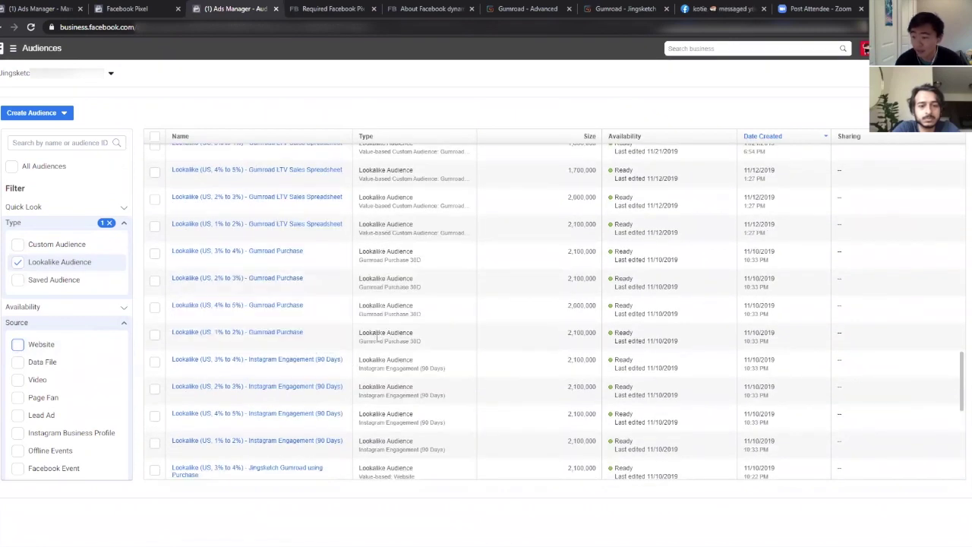
scroll(361, 336, "down", 5)
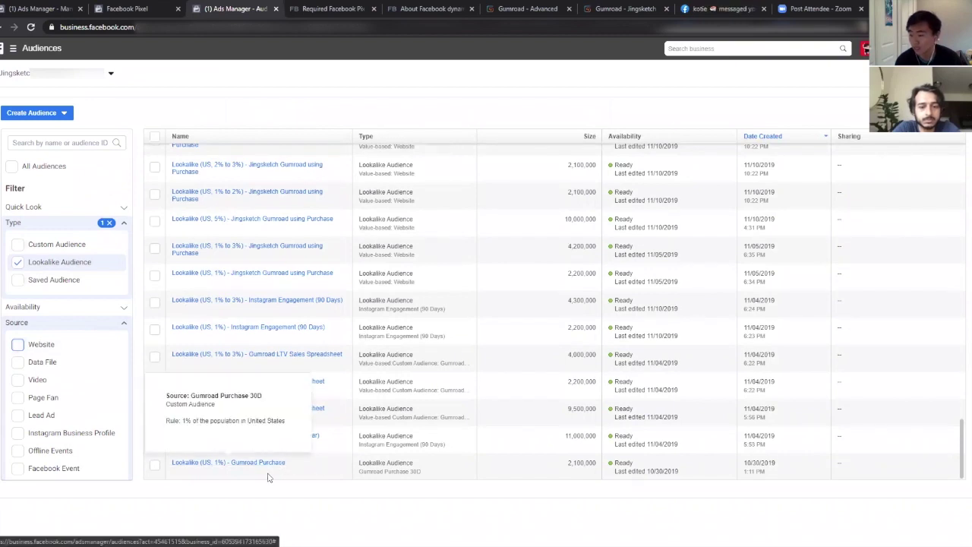
- Examine the details and size of the Lookalike (US, 1%) - Gumroad Purchase audience and return to the list
left_click(244, 468)
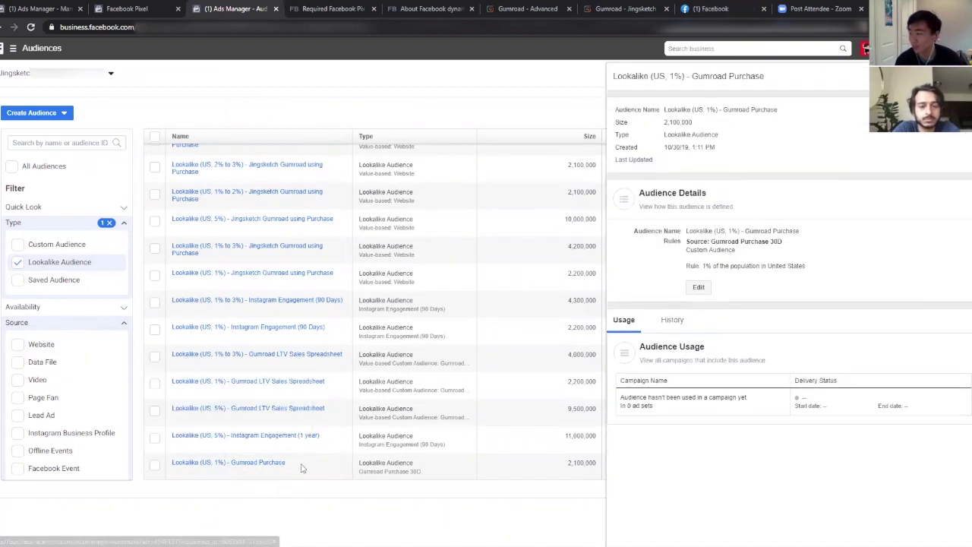
left_click_drag(664, 110, 751, 110)
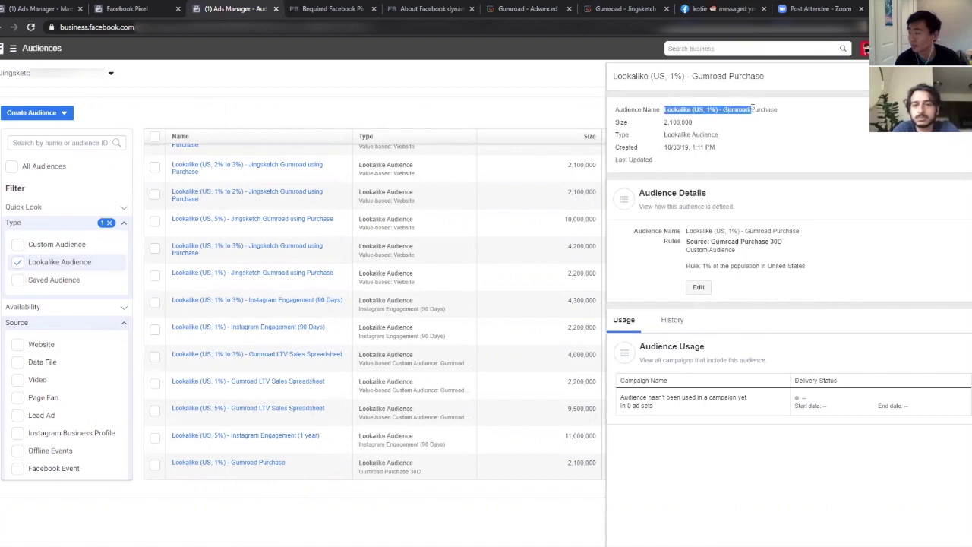
left_click(713, 110)
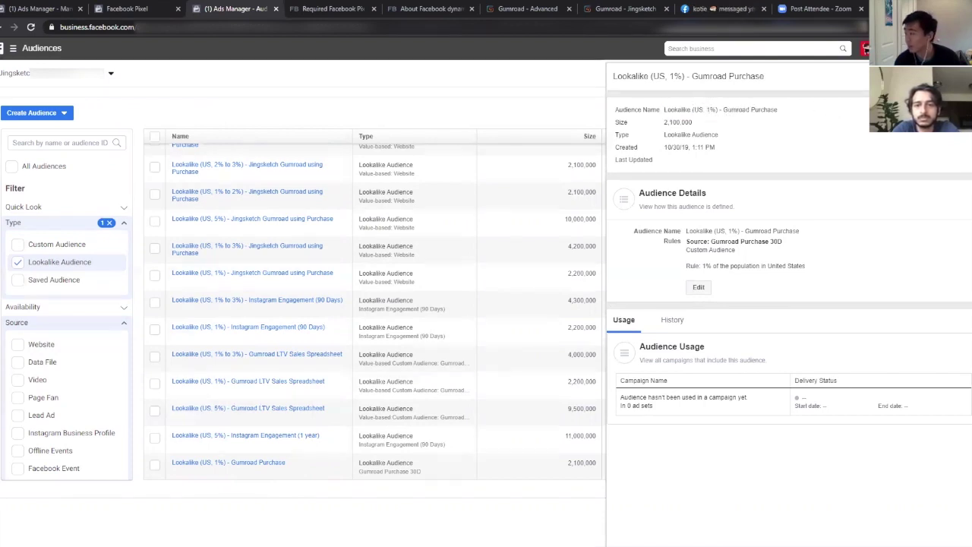
left_click(557, 304)
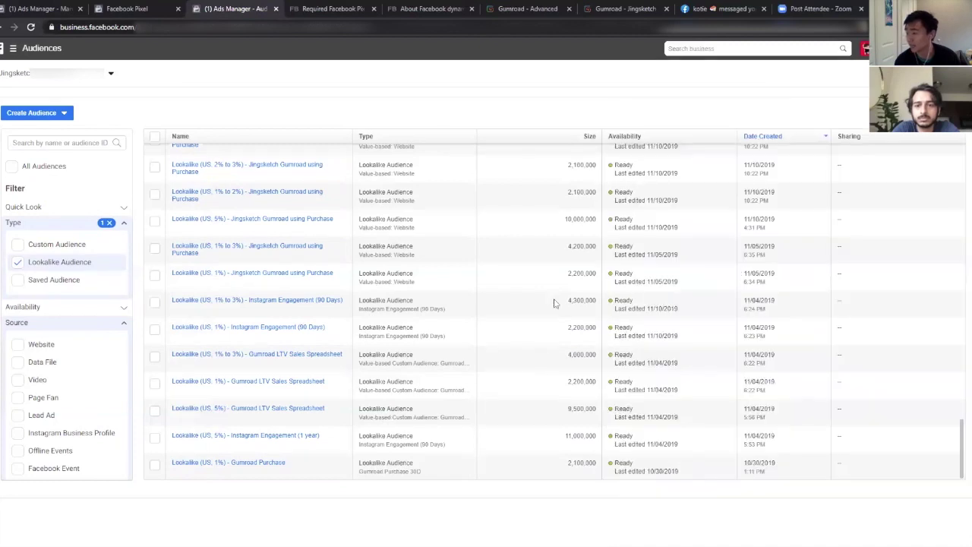
double_click(579, 460)
left_click(559, 489)
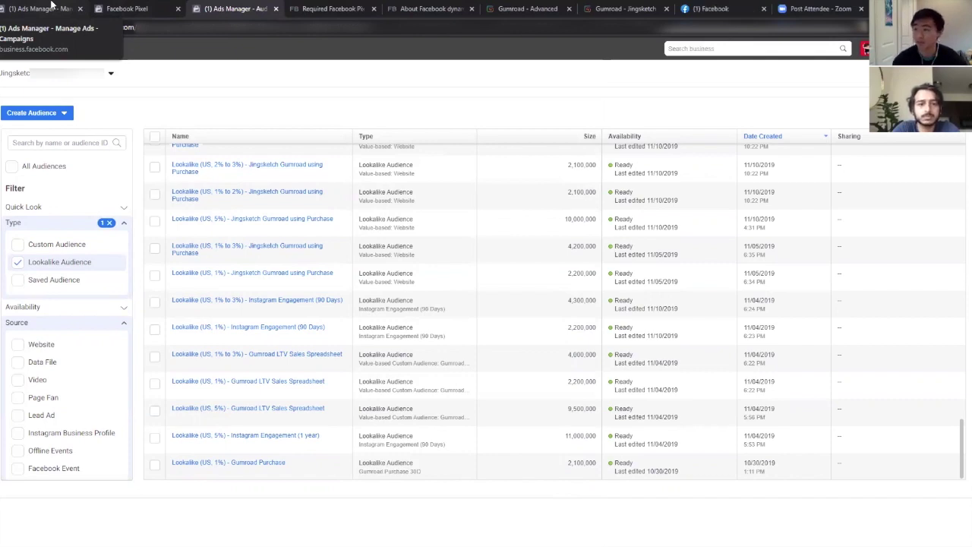
left_click(314, 10)
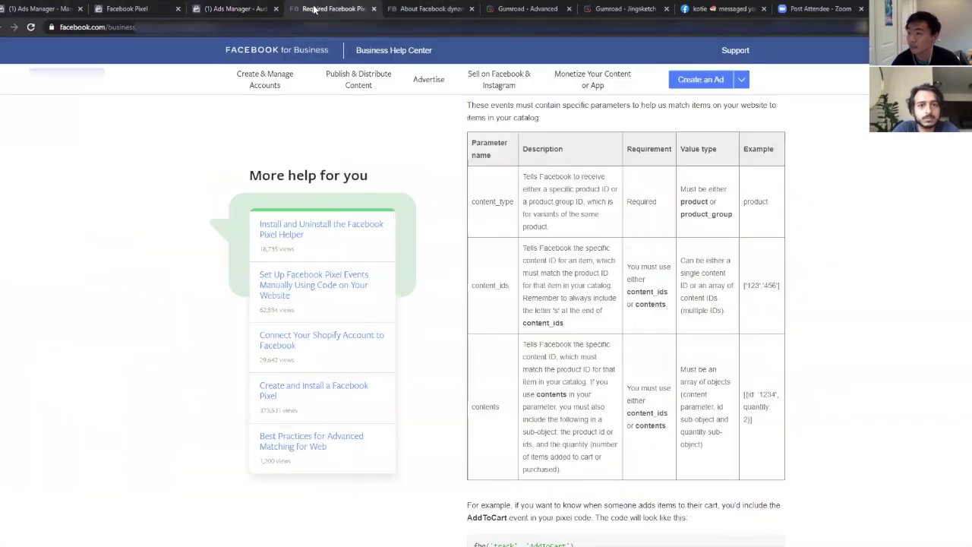
left_click(155, 9)
left_click(235, 7)
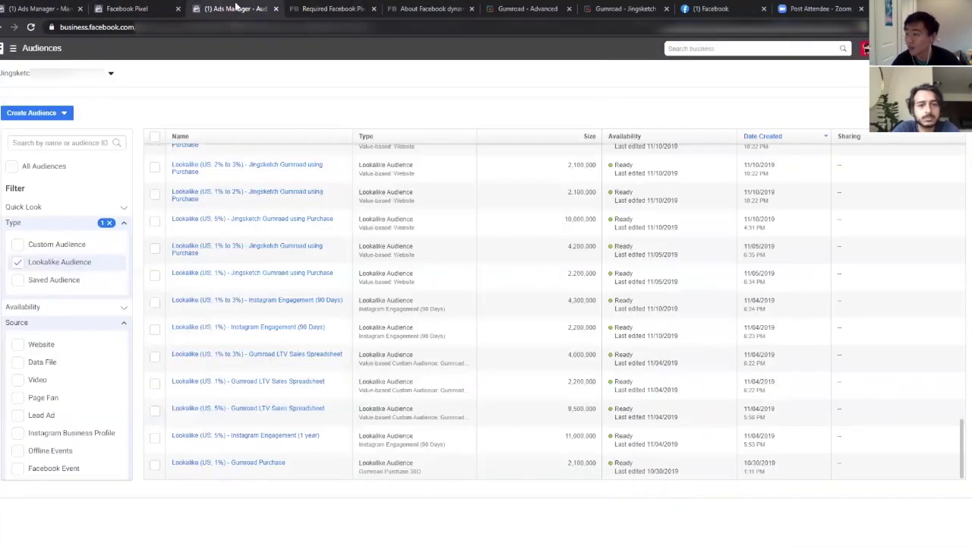
scroll(470, 342, "up", 15)
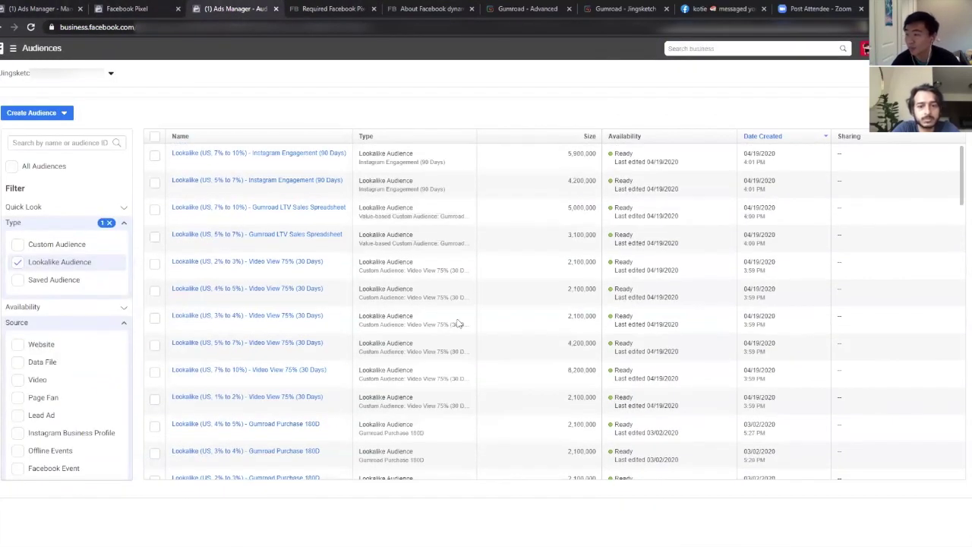
- Open the Jingsketch Tutorial 1 campaign draft in Ads Manager and show the Tutorials 1 ad in its Tutorial 1 ad set
left_click(54, 10)
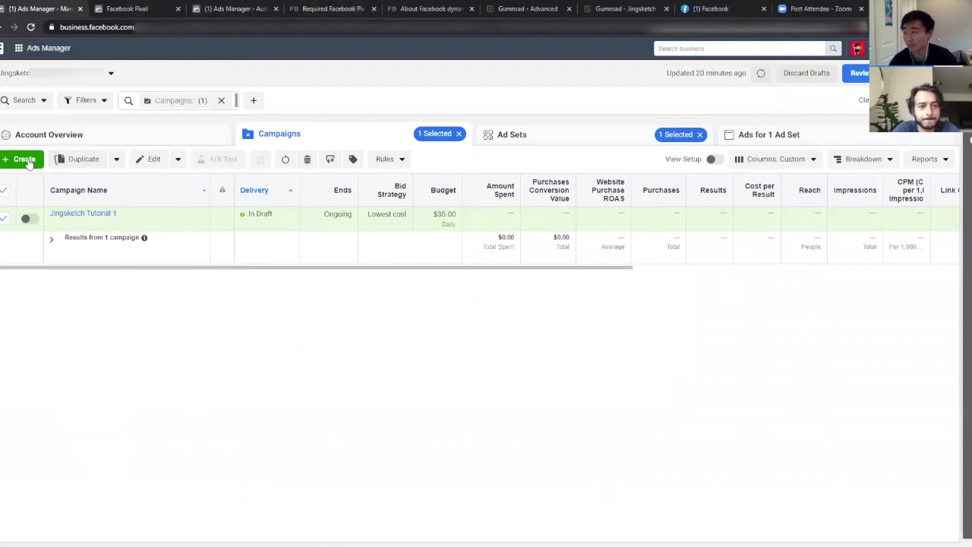
mouse_move(140, 220)
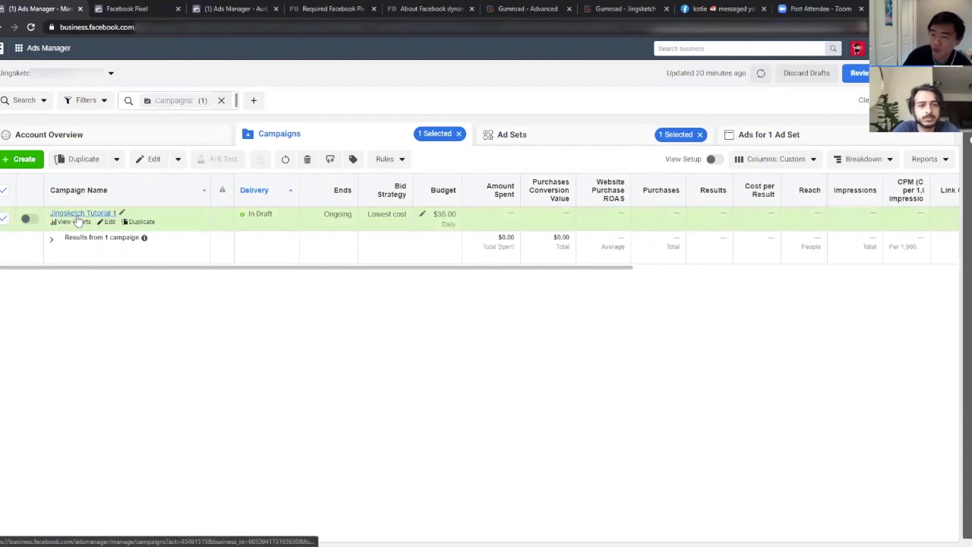
left_click_drag(182, 269, 46, 340)
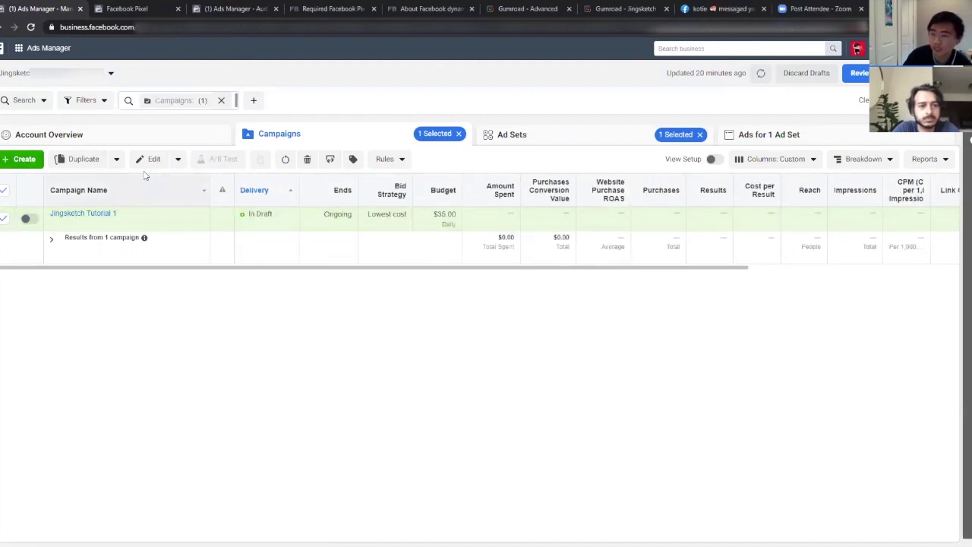
left_click(110, 221)
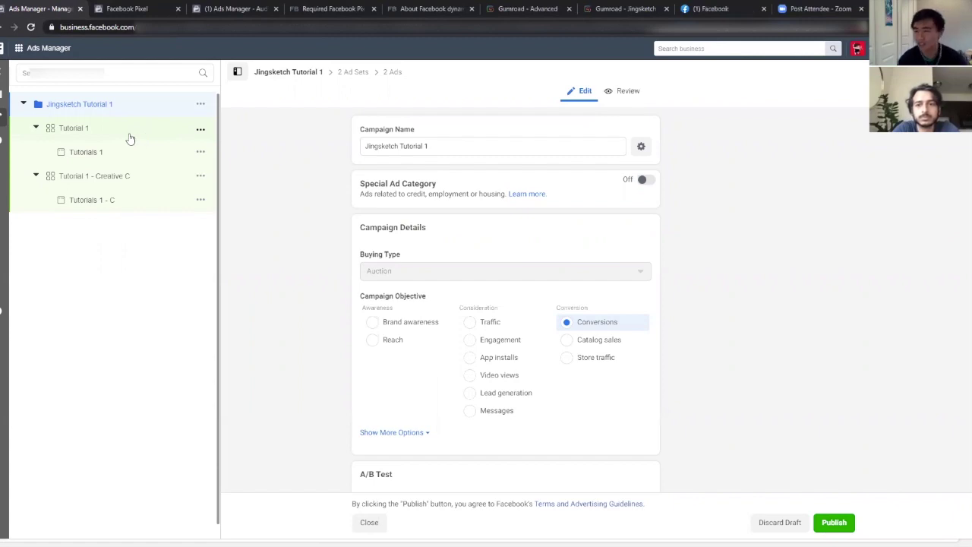
left_click(99, 129)
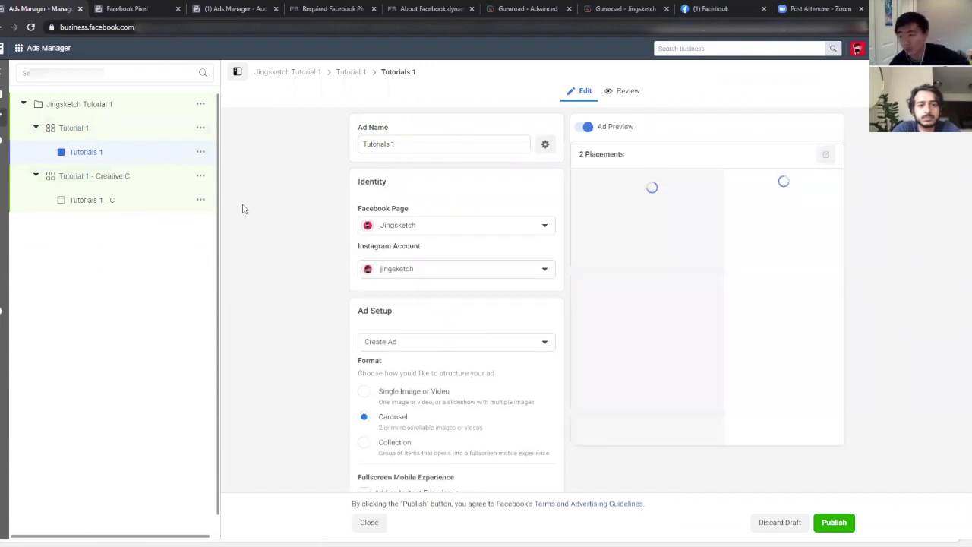
- Open the Jingsketch Tutorial 1 campaign's settings and examine the available campaign objectives
left_click(125, 129)
left_click(124, 105)
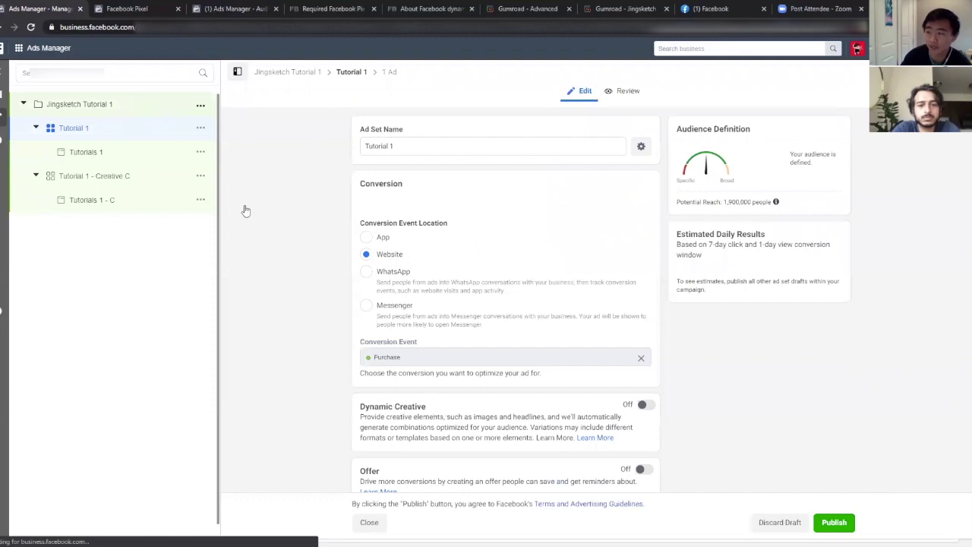
scroll(274, 199, "down", 3)
scroll(291, 217, "up", 1)
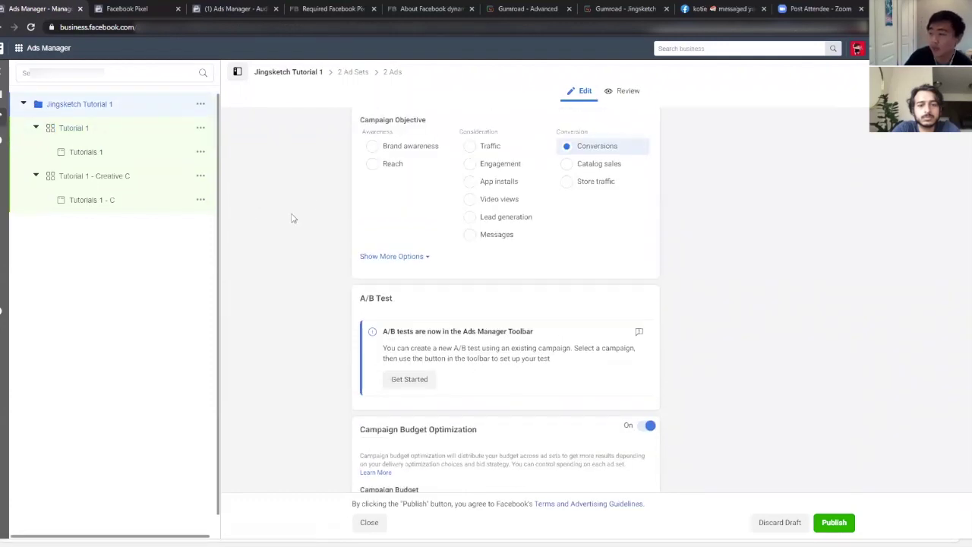
mouse_move(429, 139)
scroll(429, 138, "up", 1)
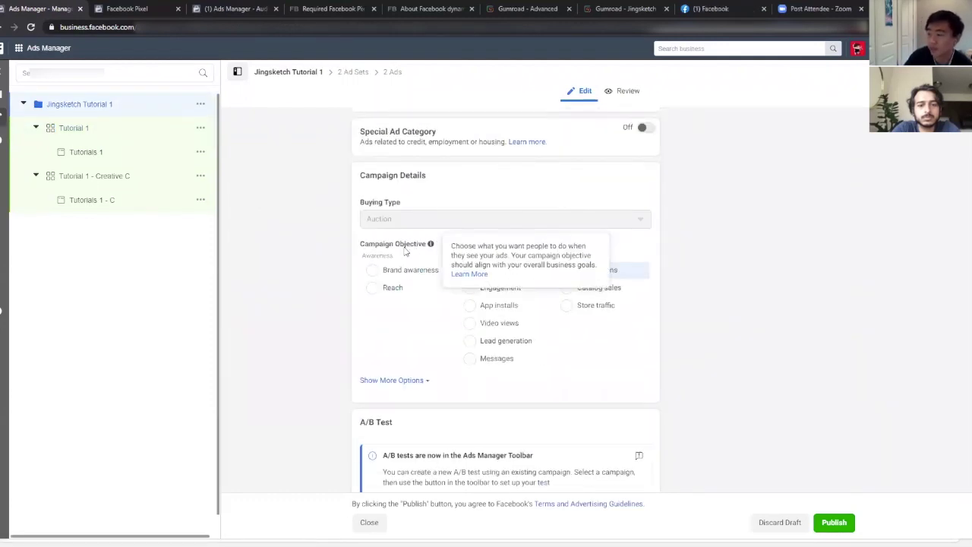
scroll(281, 236, "down", 1)
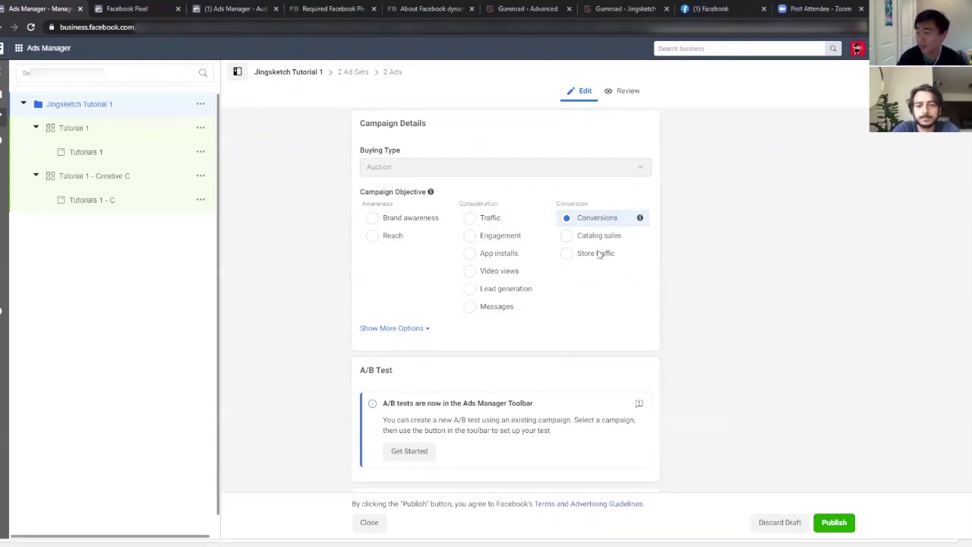
- Try to switch the campaign objective to Traffic and cancel the change
left_click(503, 225)
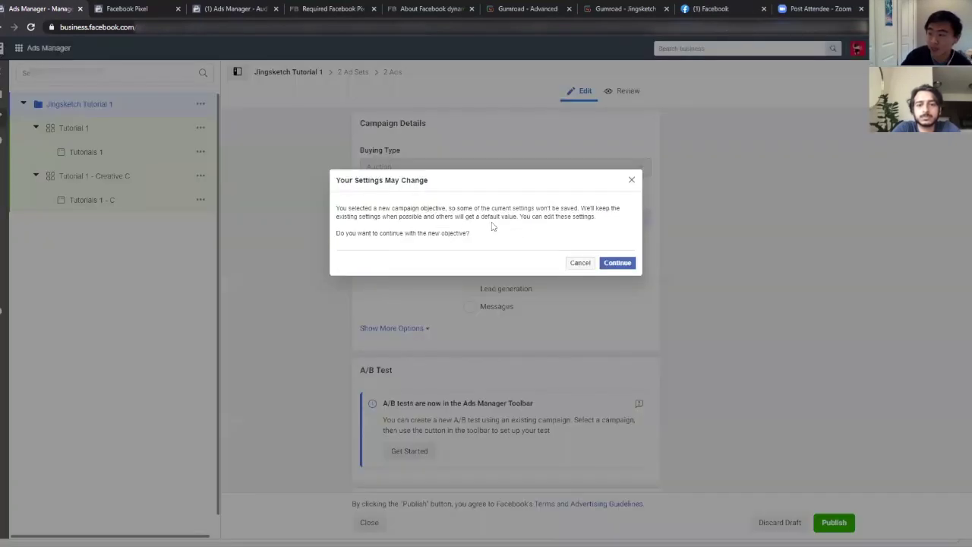
left_click(581, 261)
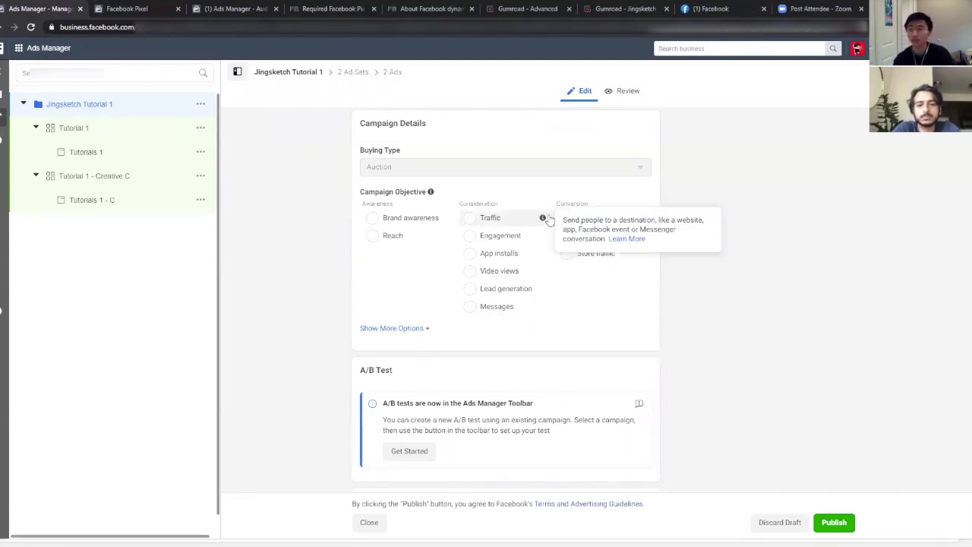
- Review the rest of the campaign settings and the Tutorial 1 ad set's schedule and saved audience
scroll(720, 281, "down", 1)
scroll(721, 281, "down", 2)
scroll(716, 278, "up", 5)
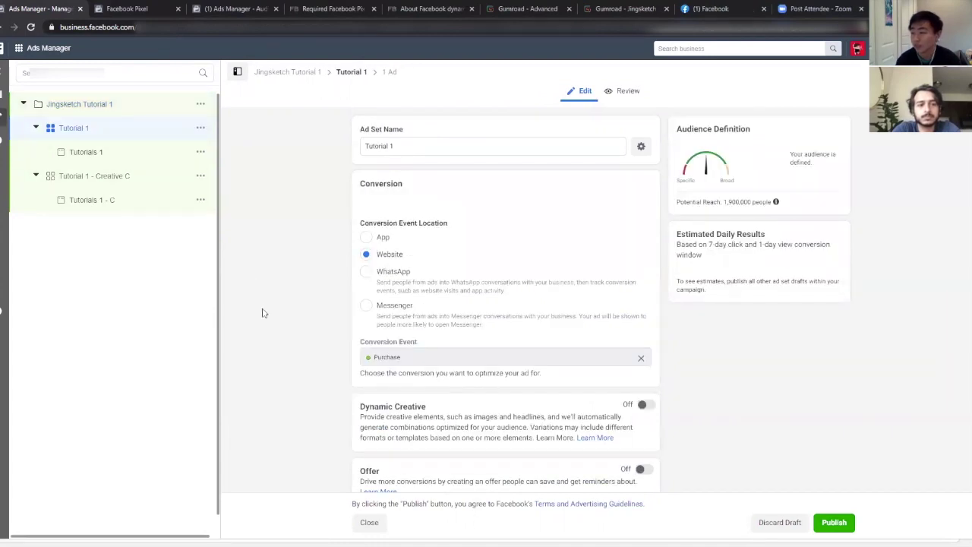
scroll(260, 307, "down", 3)
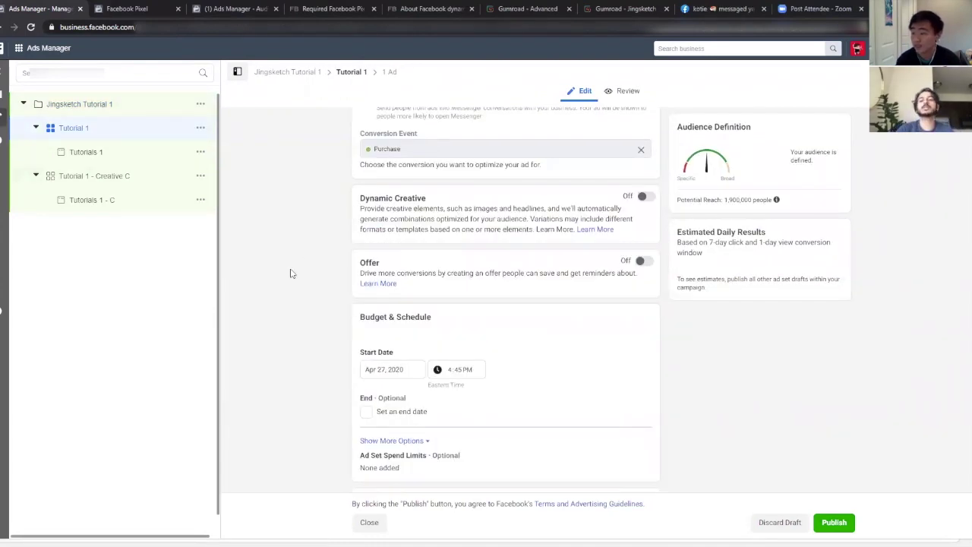
scroll(289, 271, "down", 3)
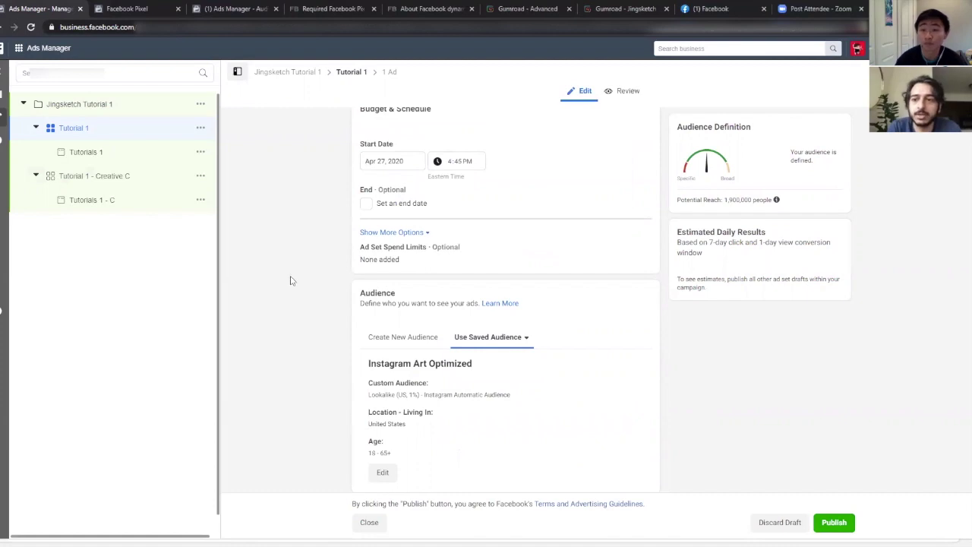
- Recheck the campaign level and examine the Tutorial 1 ad set's conversion event location and conversion event
left_click(114, 107)
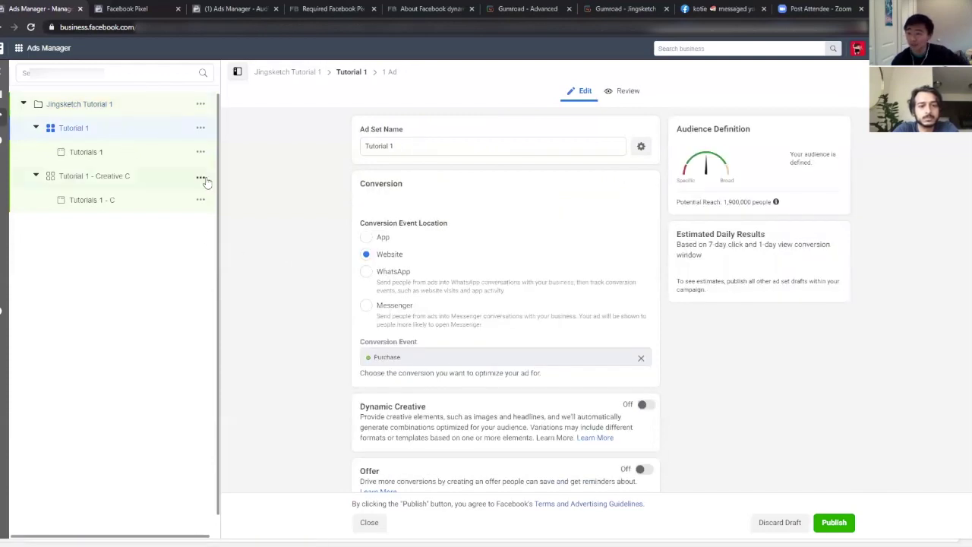
scroll(316, 247, "down", 5)
scroll(302, 276, "up", 5)
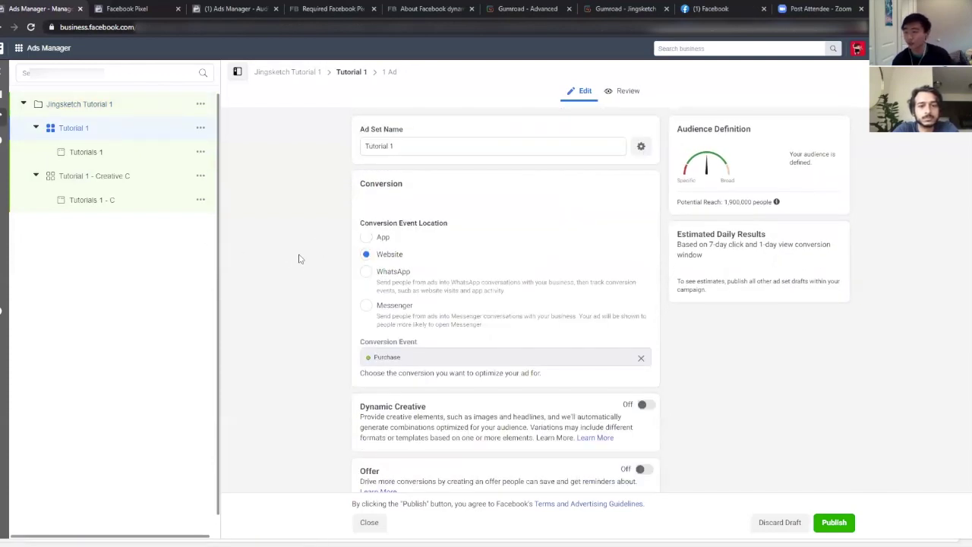
scroll(298, 262, "down", 4)
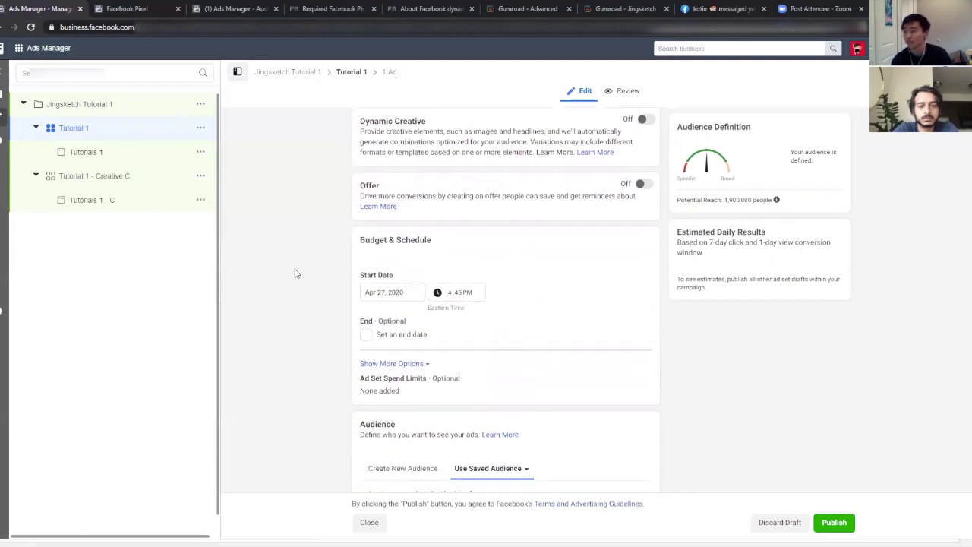
scroll(293, 280, "up", 3)
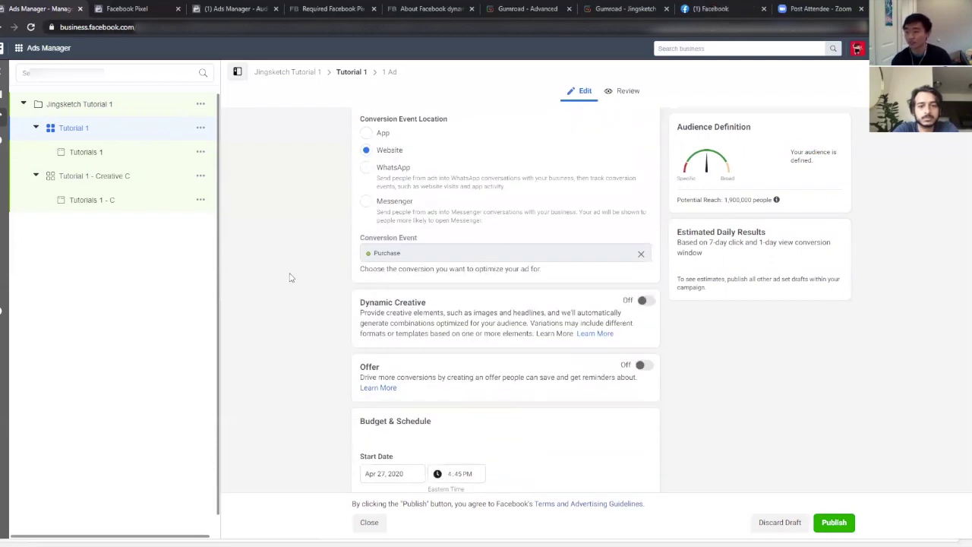
scroll(289, 278, "up", 1)
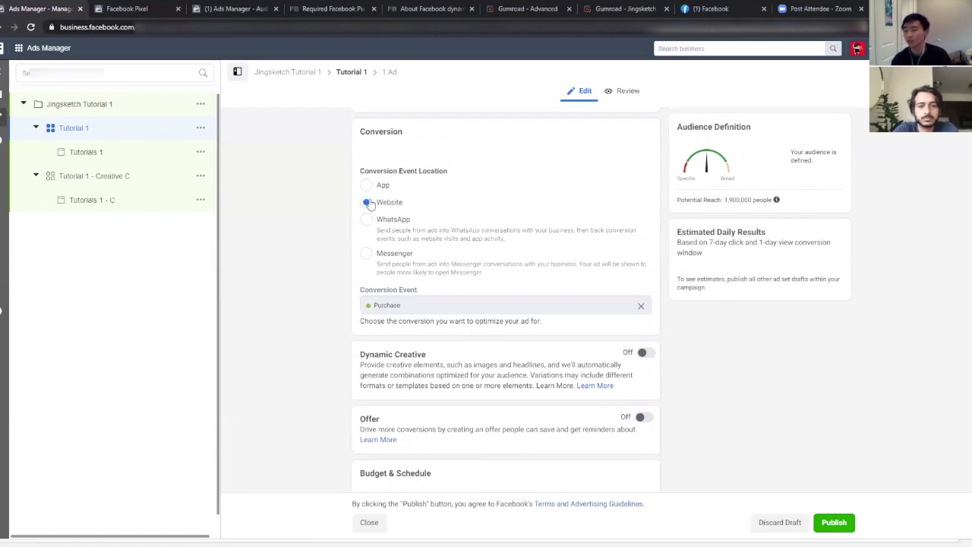
scroll(347, 218, "down", 1)
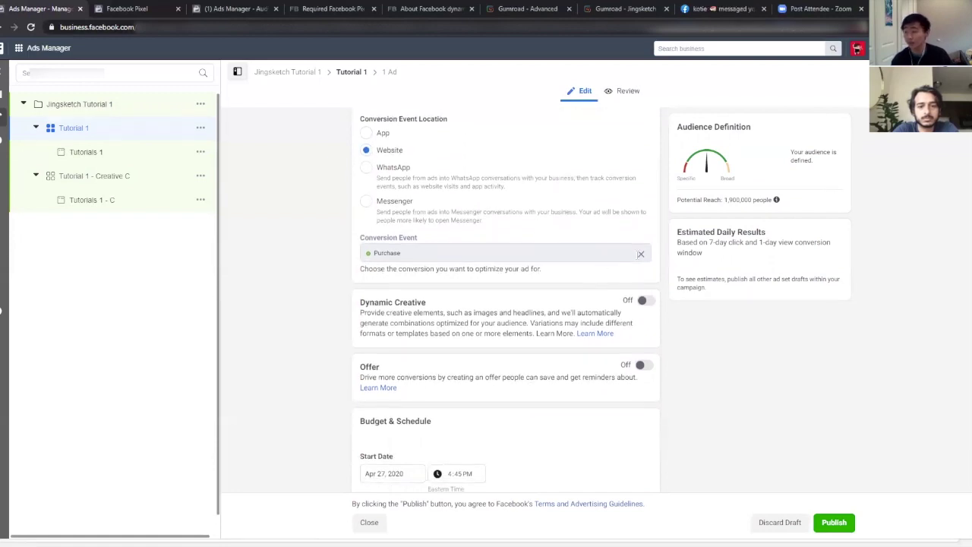
- Clear the ad set's conversion event to browse the purchase, view and checkout events of the pixels, and close the list without choosing one
left_click(640, 254)
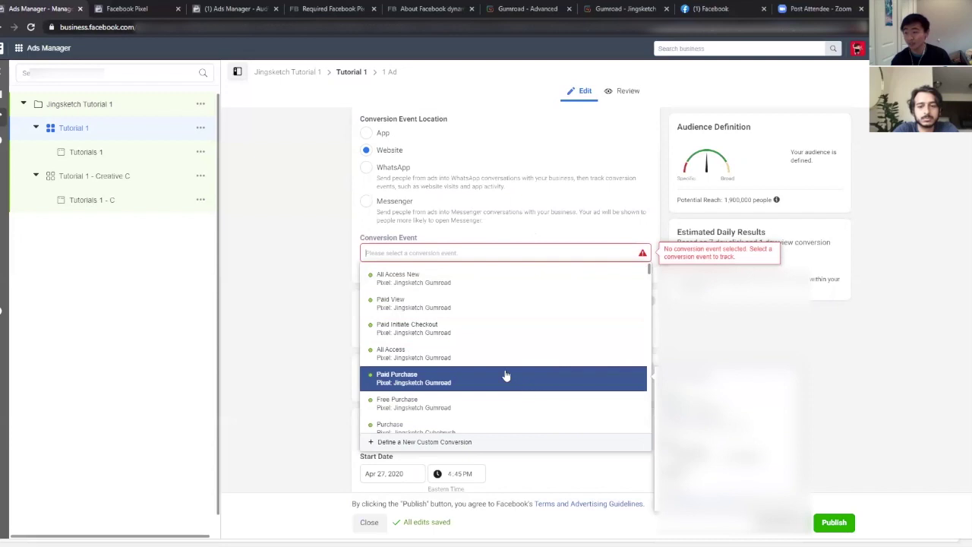
scroll(486, 350, "down", 1)
scroll(452, 382, "down", 2)
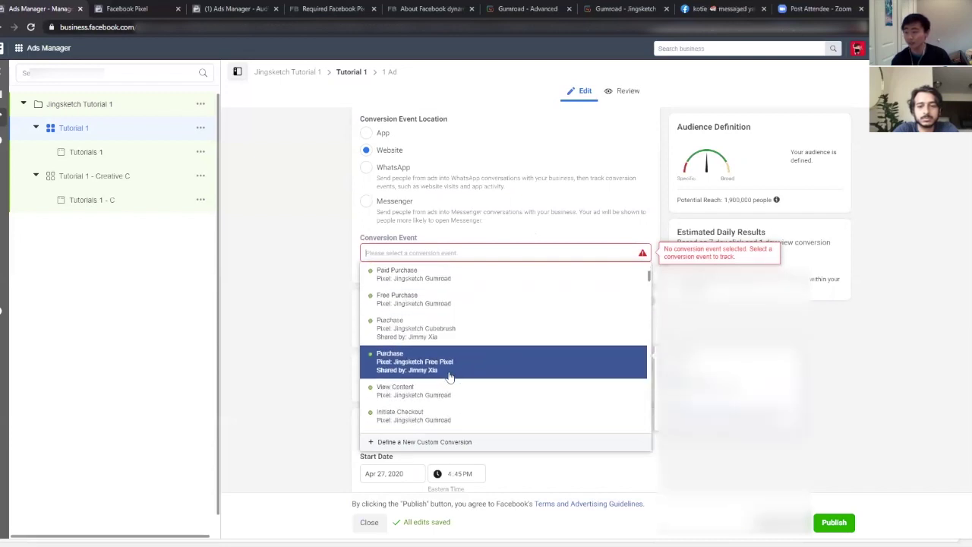
scroll(459, 382, "down", 1)
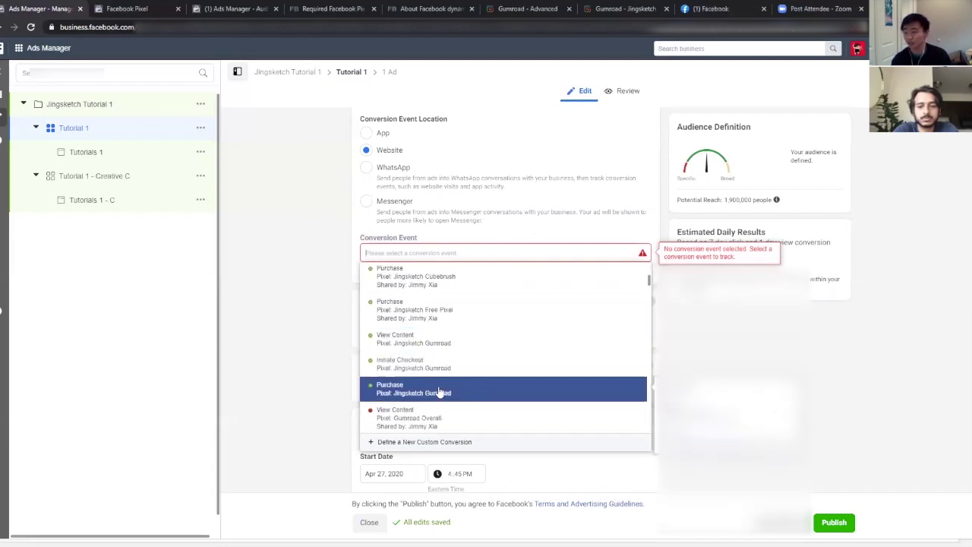
scroll(452, 395, "up", 3)
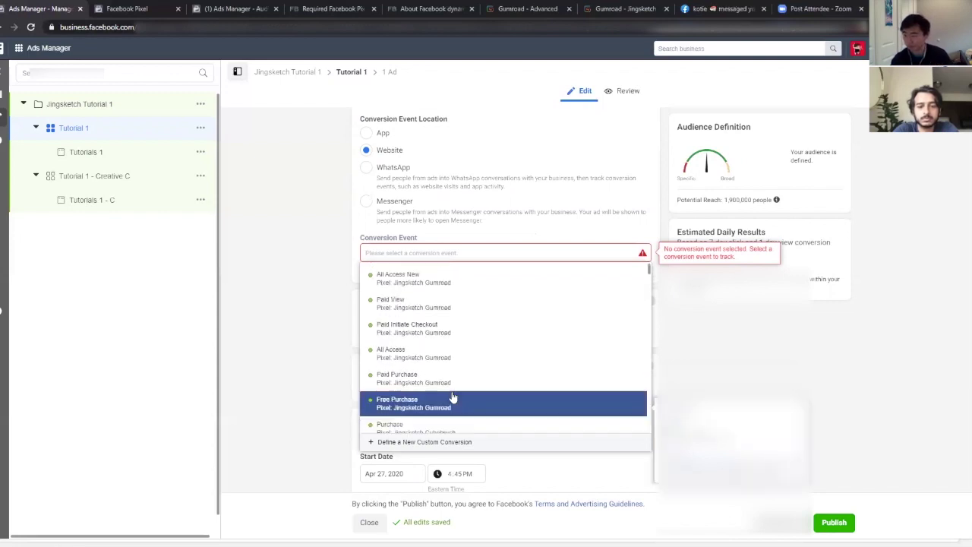
scroll(451, 399, "down", 2)
scroll(439, 401, "down", 1)
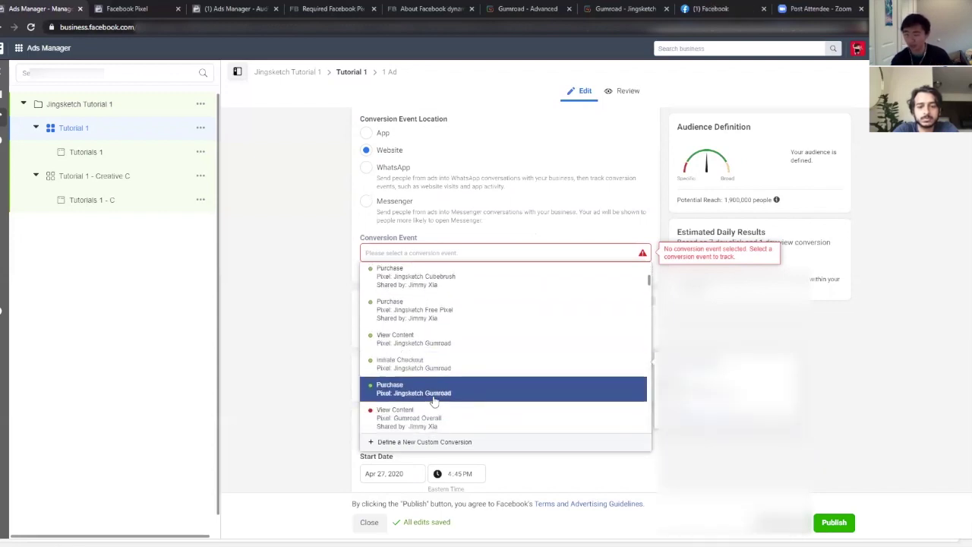
scroll(427, 388, "up", 3)
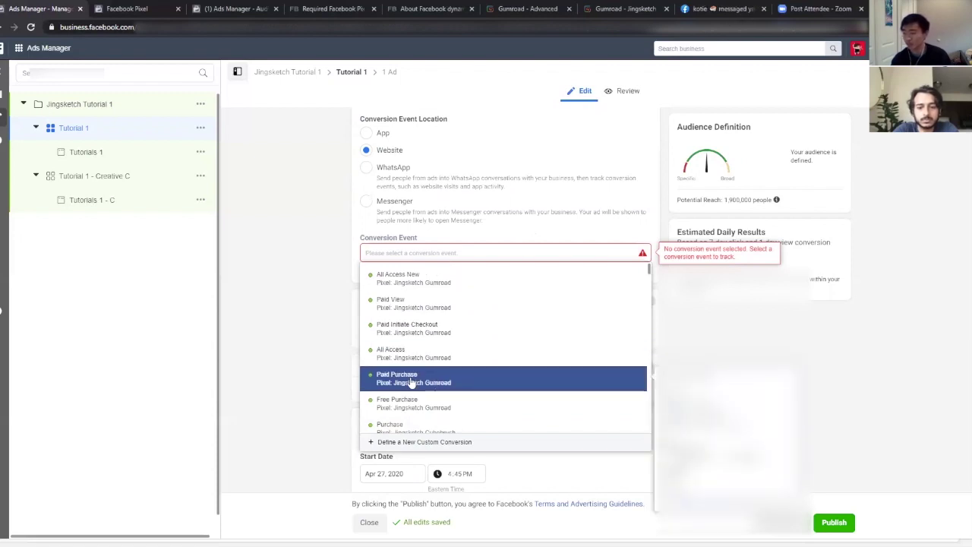
left_click(280, 313)
- Review the ad set's budget and schedule section and the campaign's budget optimization and daily budget
scroll(319, 281, "down", 5)
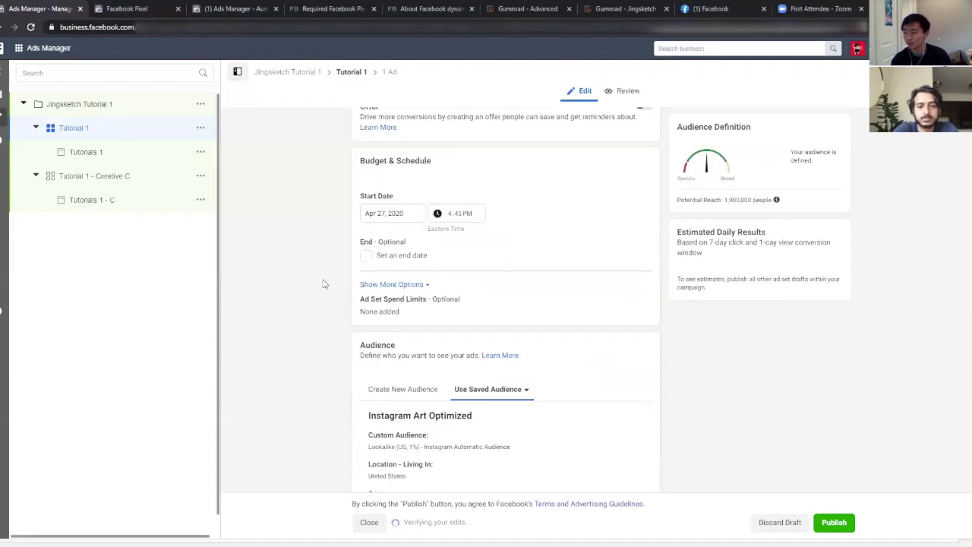
scroll(325, 281, "up", 1)
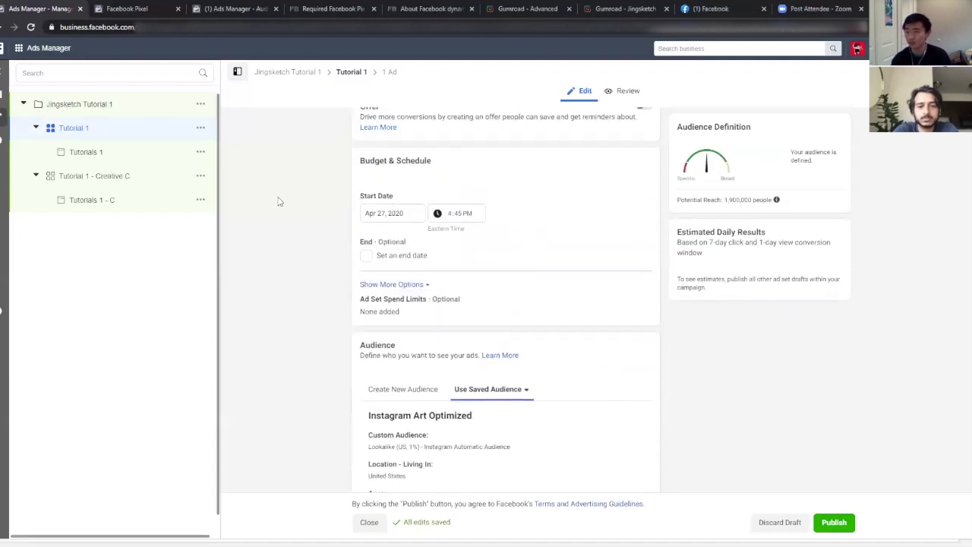
left_click(120, 110)
scroll(285, 323, "down", 3)
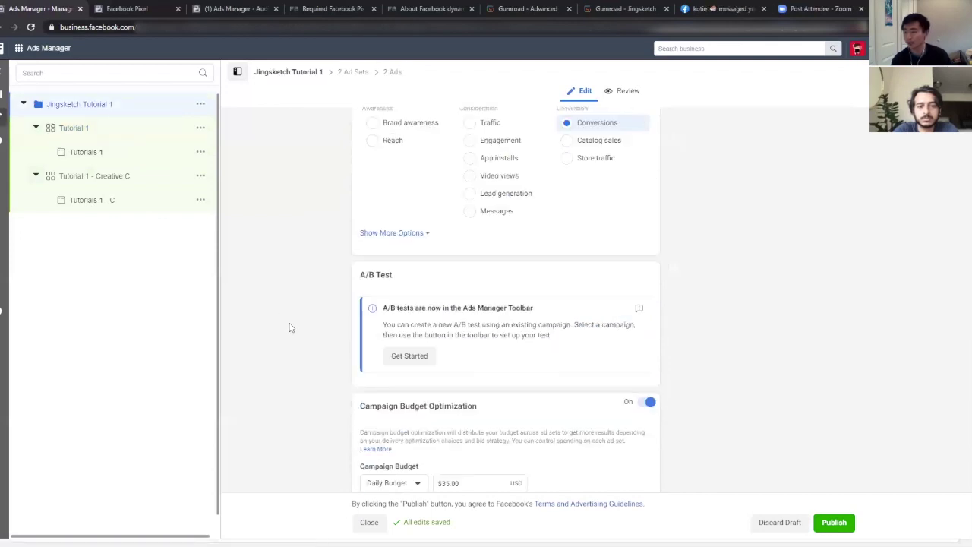
scroll(287, 330, "down", 1)
- Return to the Tutorial 1 ad set and examine its Instagram Art Optimized saved audience and manual placements
left_click(141, 129)
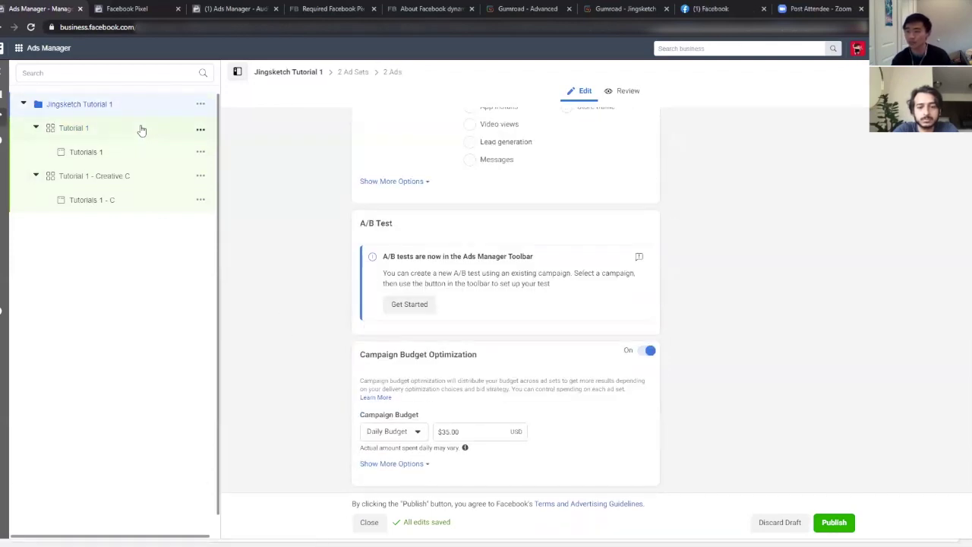
scroll(280, 287, "down", 5)
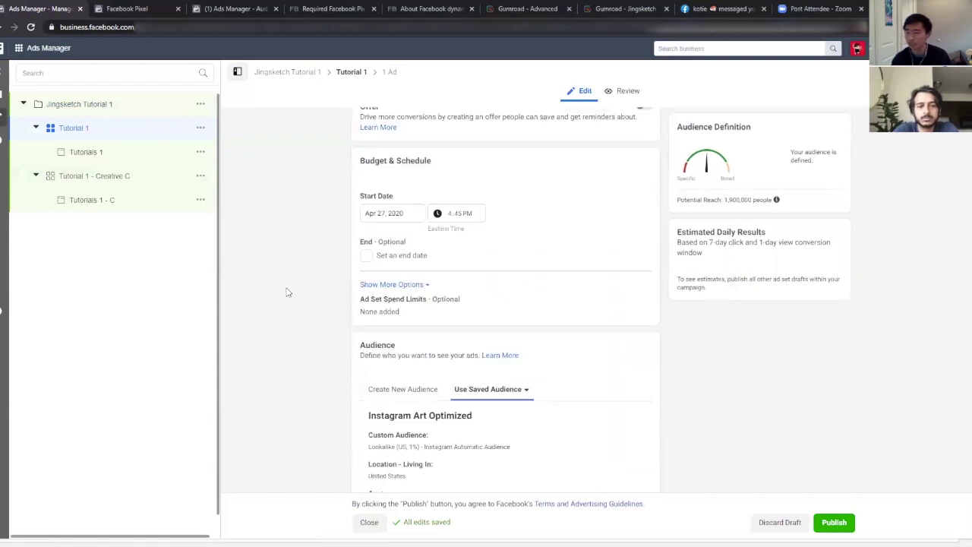
scroll(300, 281, "down", 2)
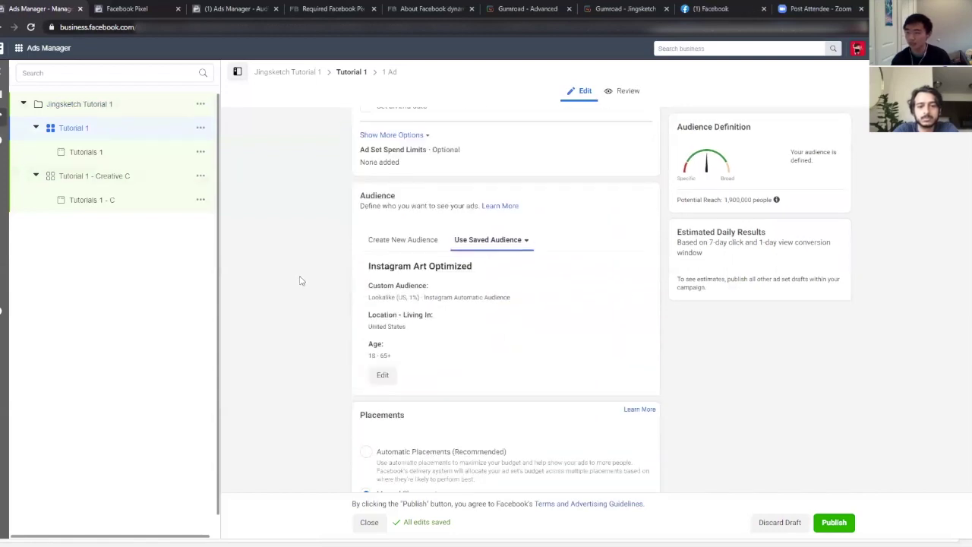
scroll(297, 286, "down", 1)
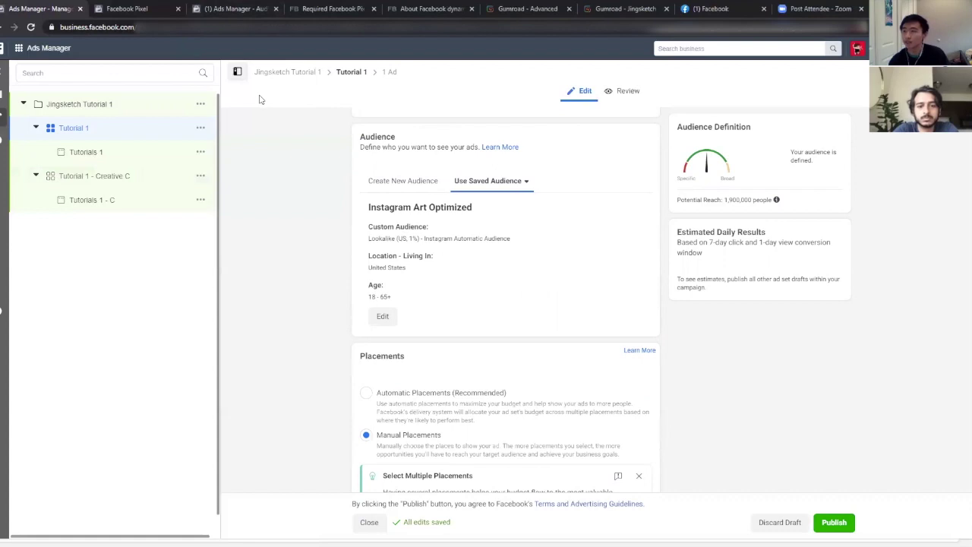
scroll(347, 240, "down", 5)
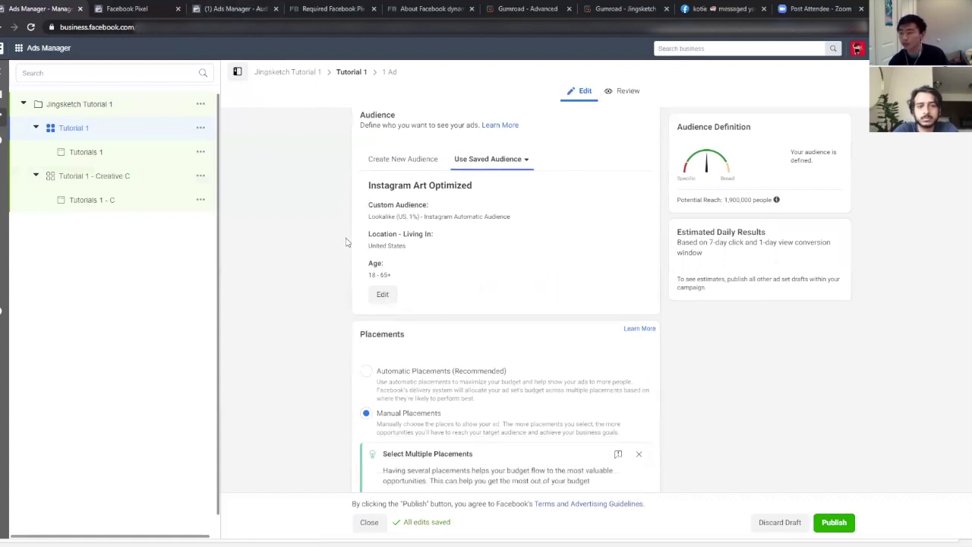
scroll(294, 233, "up", 2)
scroll(293, 232, "down", 1)
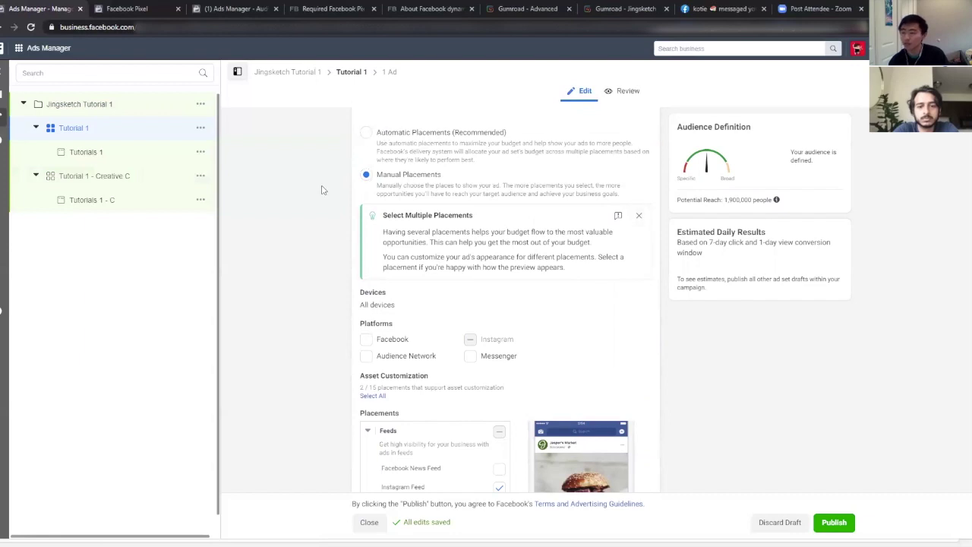
- Dismiss the Select Multiple Placements tip and examine the ad set's feed, story and other placement selections
left_click(639, 215)
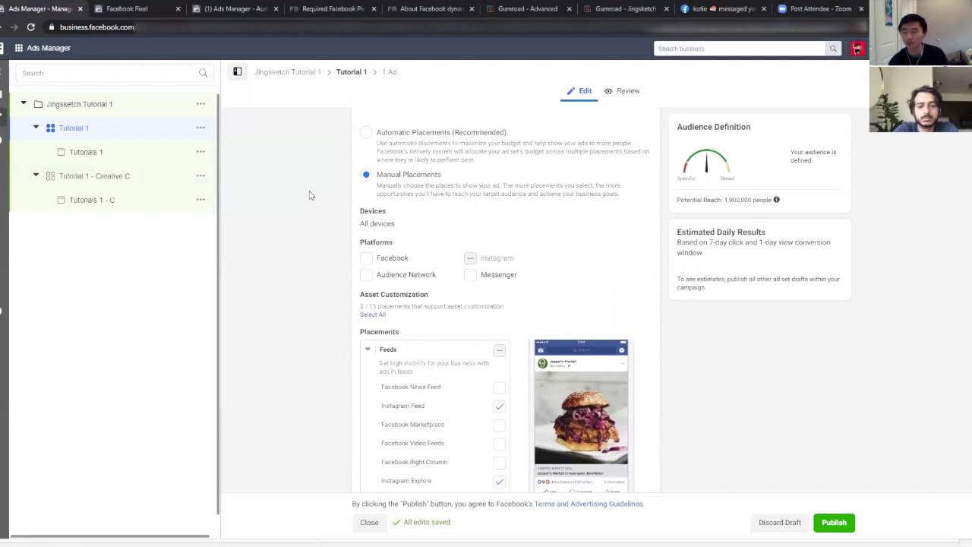
scroll(307, 195, "down", 4)
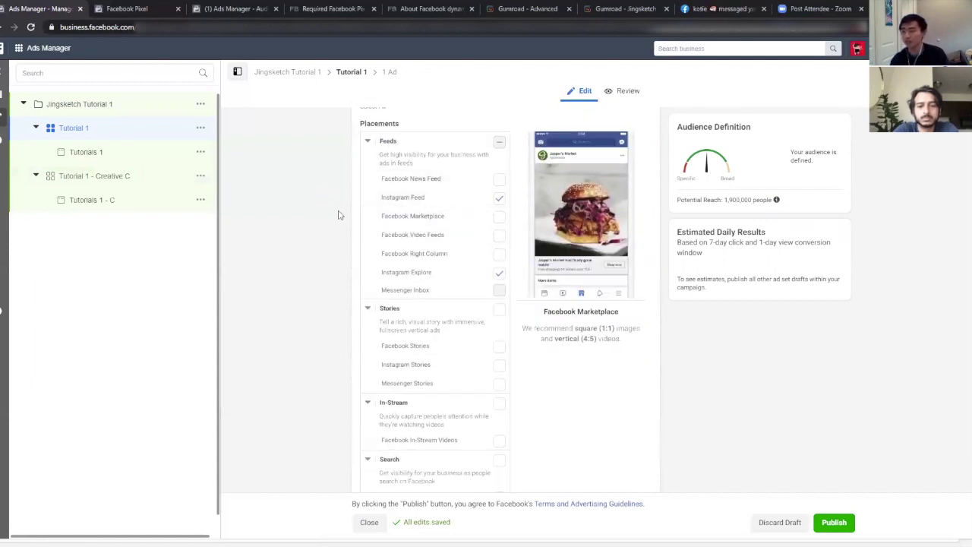
scroll(338, 214, "down", 1)
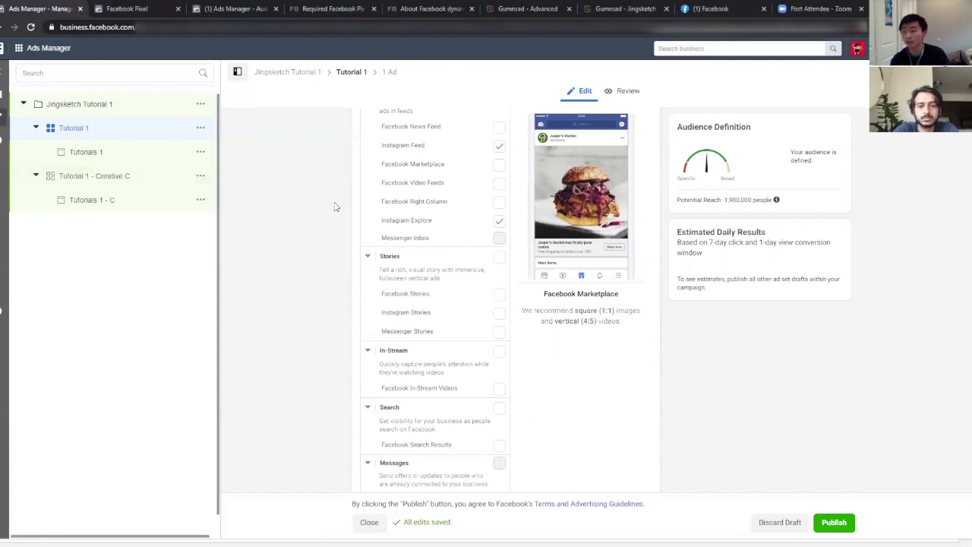
scroll(336, 214, "down", 3)
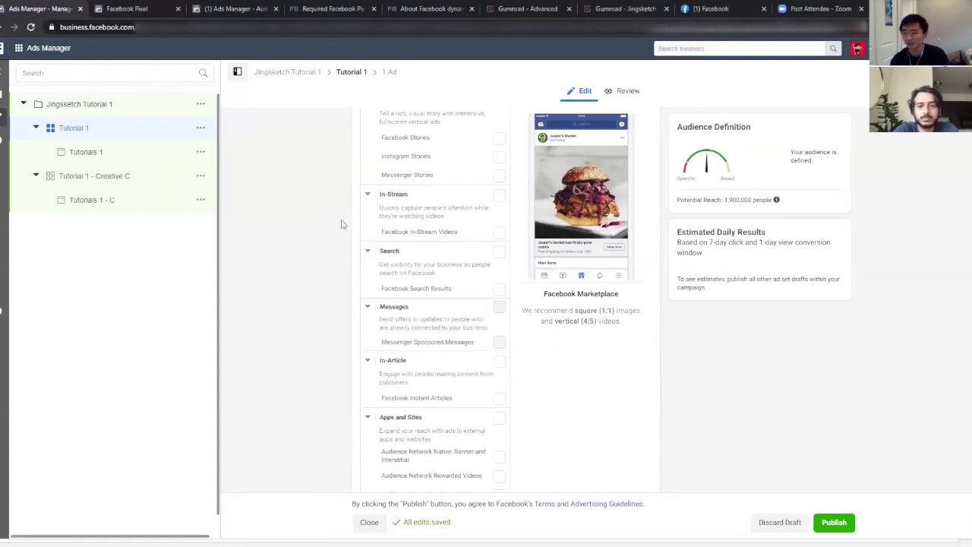
scroll(341, 223, "down", 1)
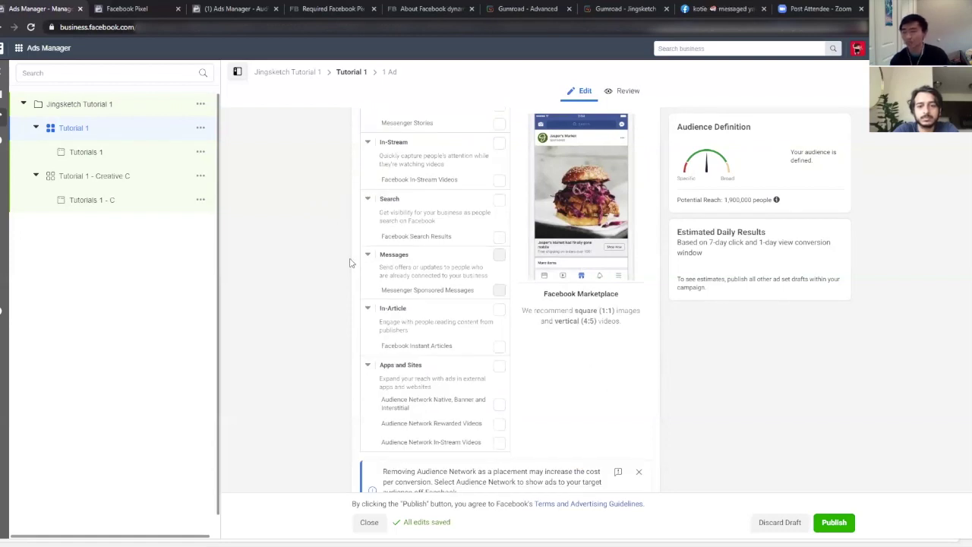
- Examine the ad set's remaining placement selections and its Optimization for Ad Delivery options
scroll(349, 263, "up", 4)
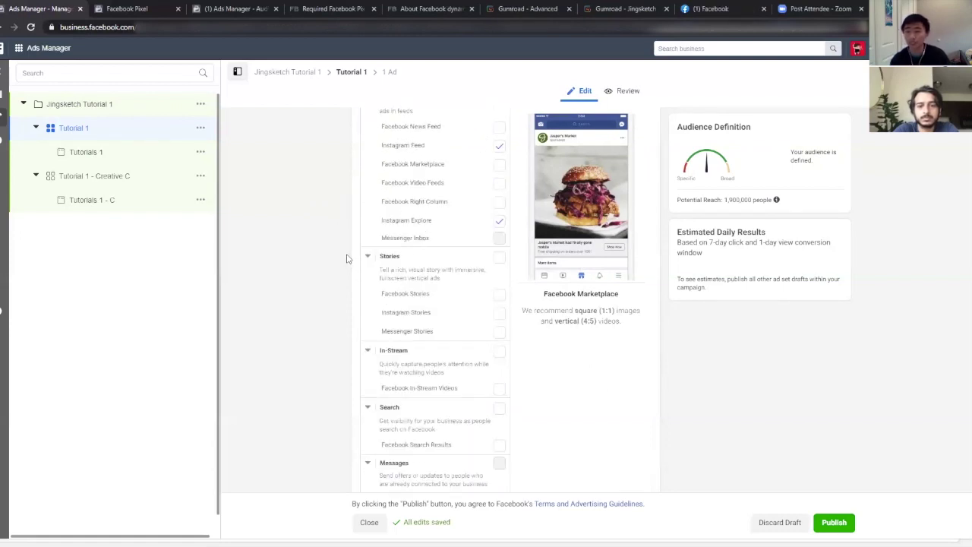
scroll(346, 257, "down", 8)
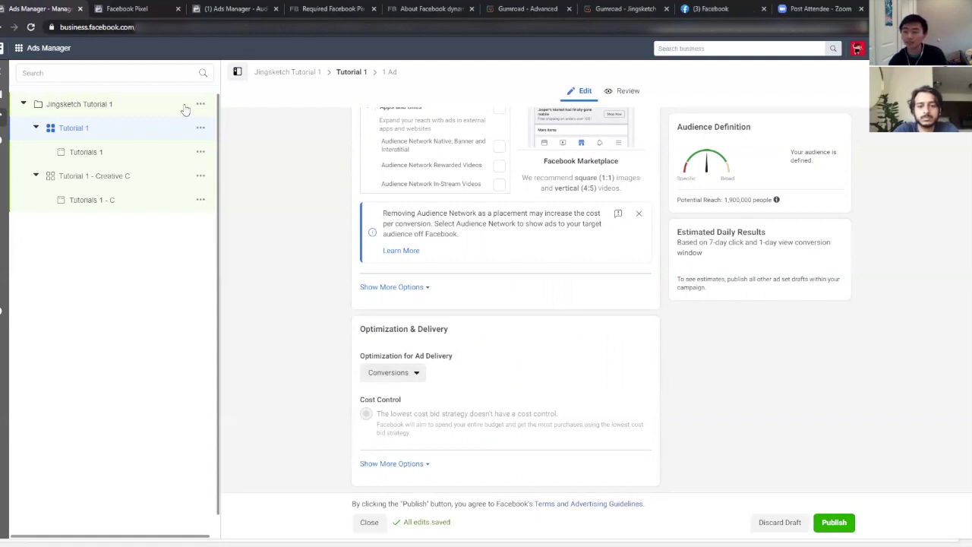
left_click(421, 373)
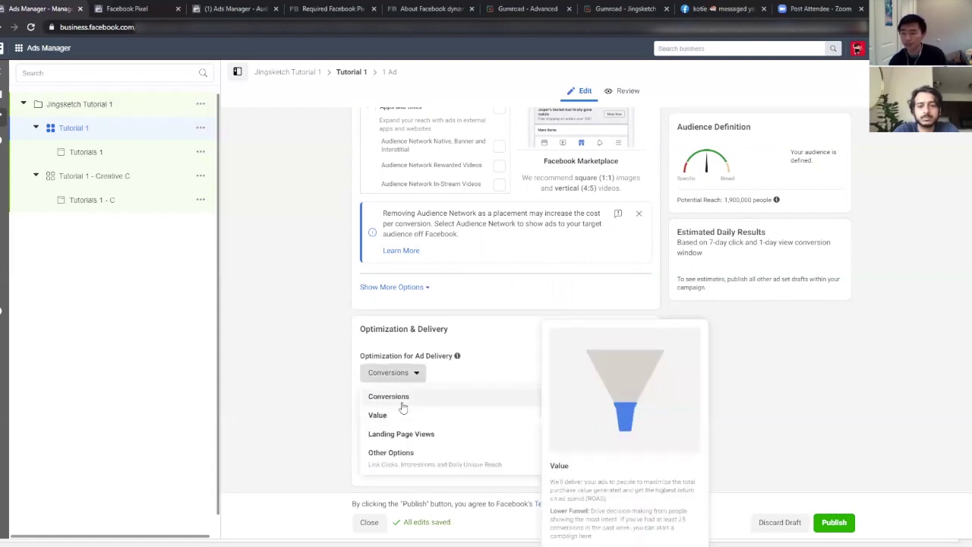
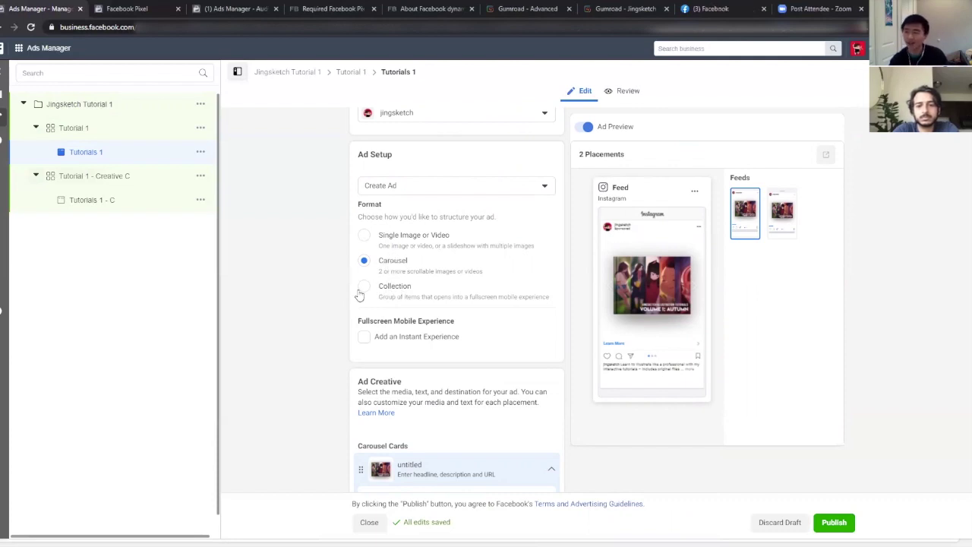
- Review the Tutorials 1 ad's format, carousel cards, website URL and primary text
scroll(349, 290, "up", 2)
scroll(350, 289, "down", 2)
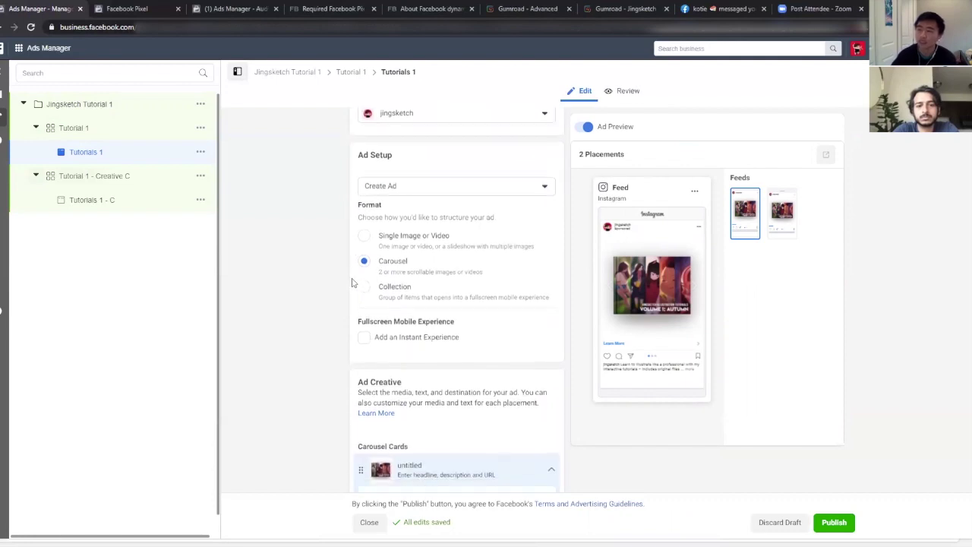
scroll(349, 283, "down", 4)
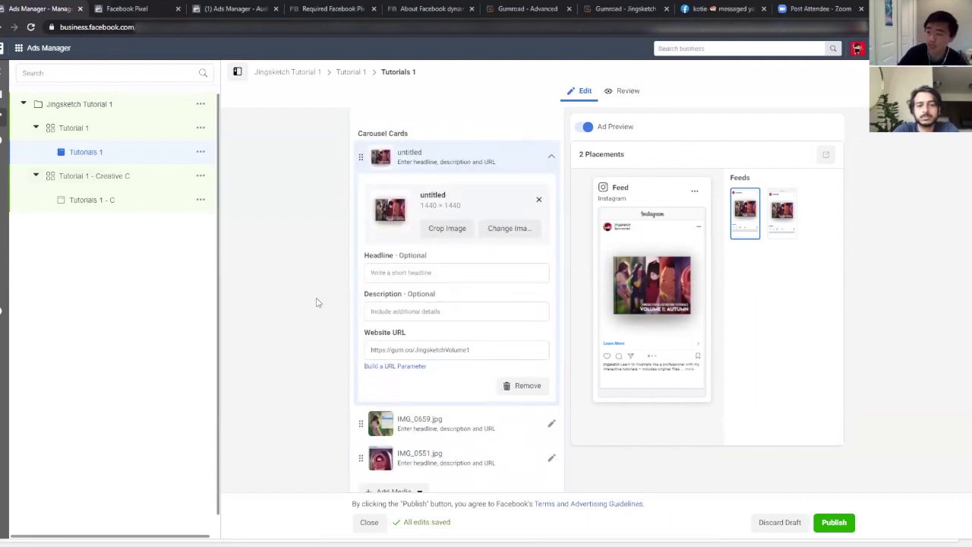
scroll(318, 302, "down", 7)
scroll(317, 302, "up", 3)
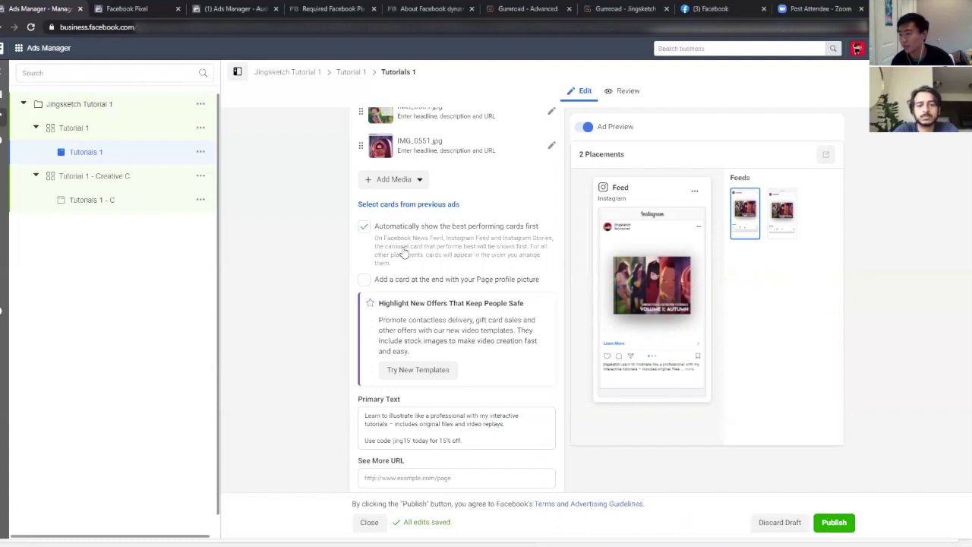
scroll(323, 291, "up", 5)
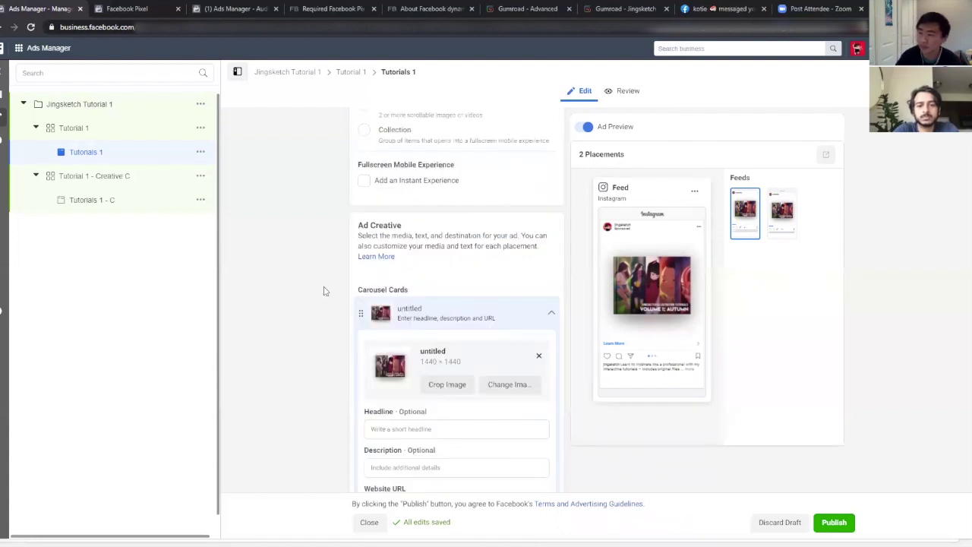
scroll(323, 291, "up", 3)
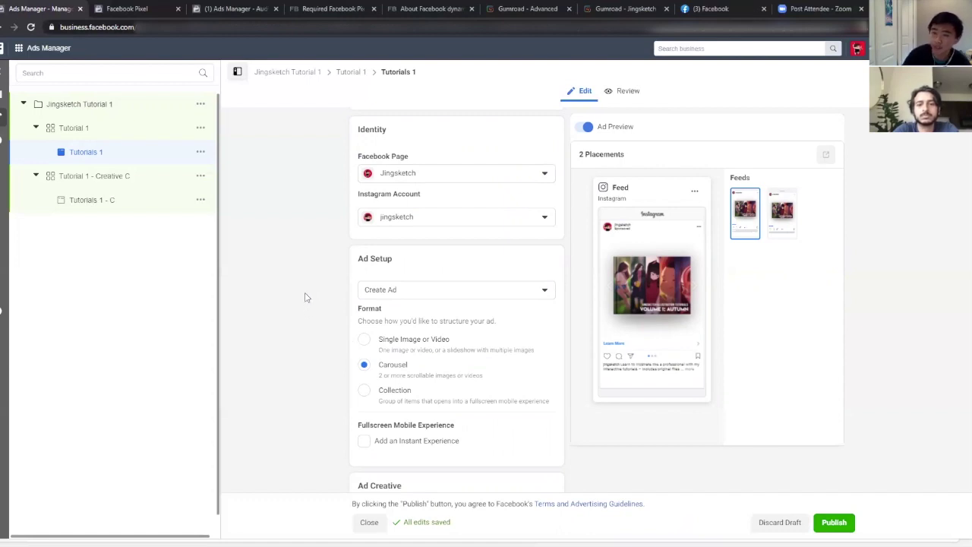
- Examine the Tutorials 1 ad setup again, comparing the format options with the first carousel card's image, headline, description and URL fields
scroll(306, 301, "down", 1)
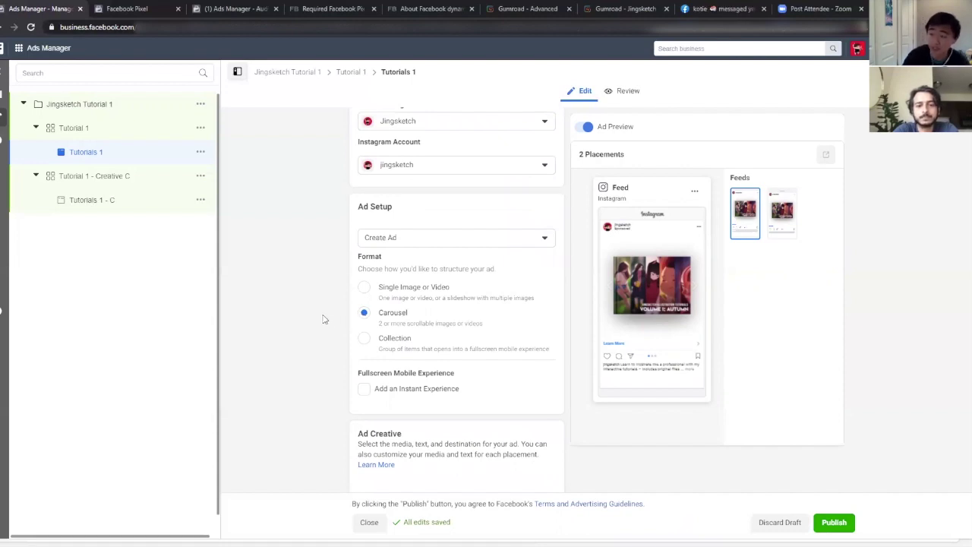
scroll(322, 319, "down", 5)
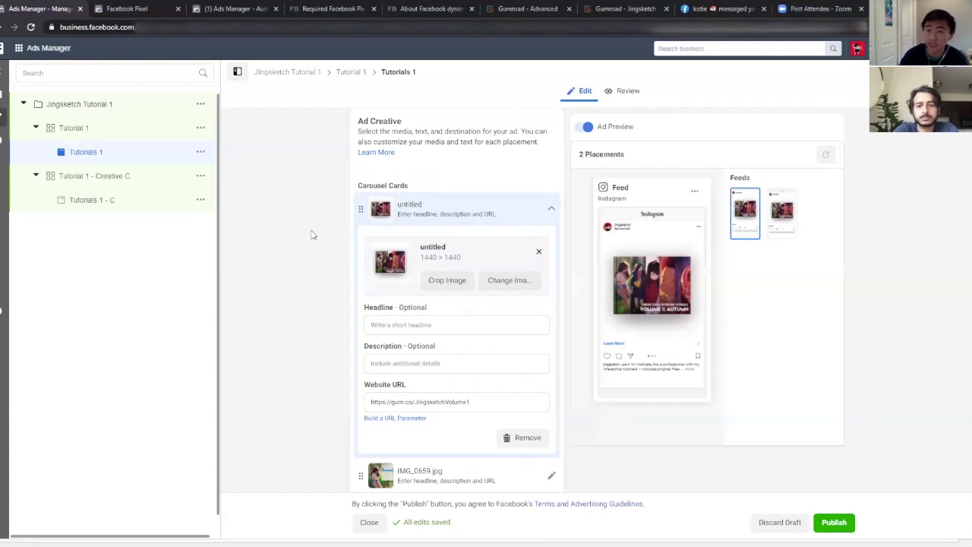
scroll(310, 235, "down", 2)
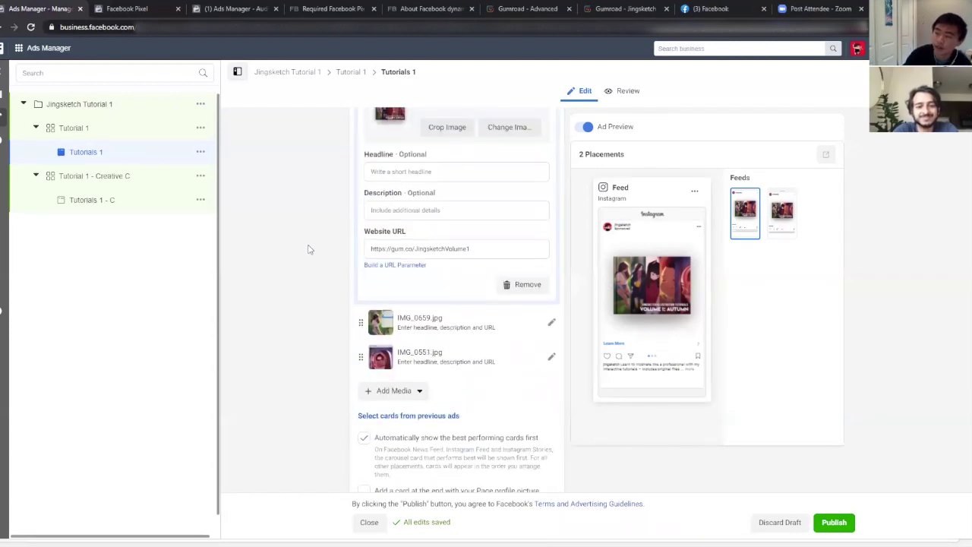
scroll(308, 243, "up", 3)
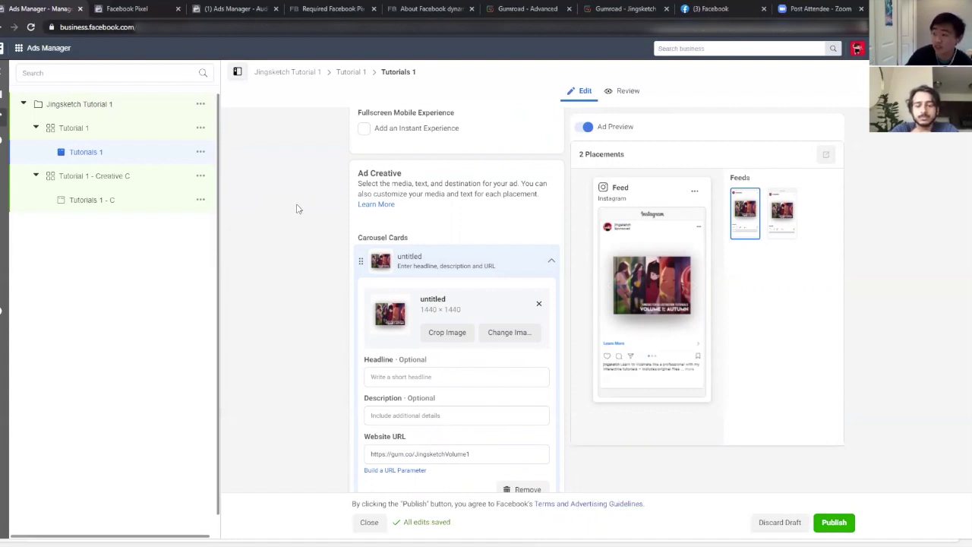
scroll(301, 227, "up", 3)
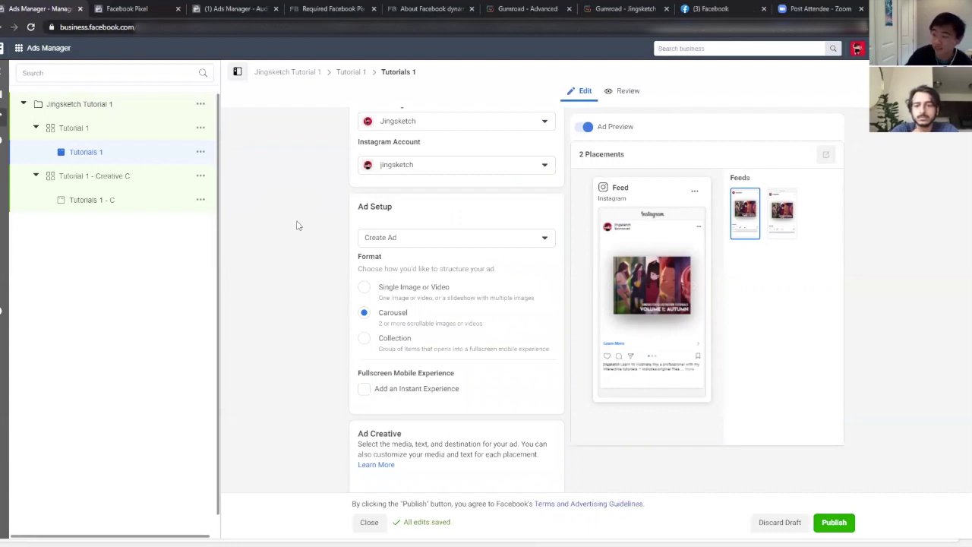
scroll(298, 225, "down", 8)
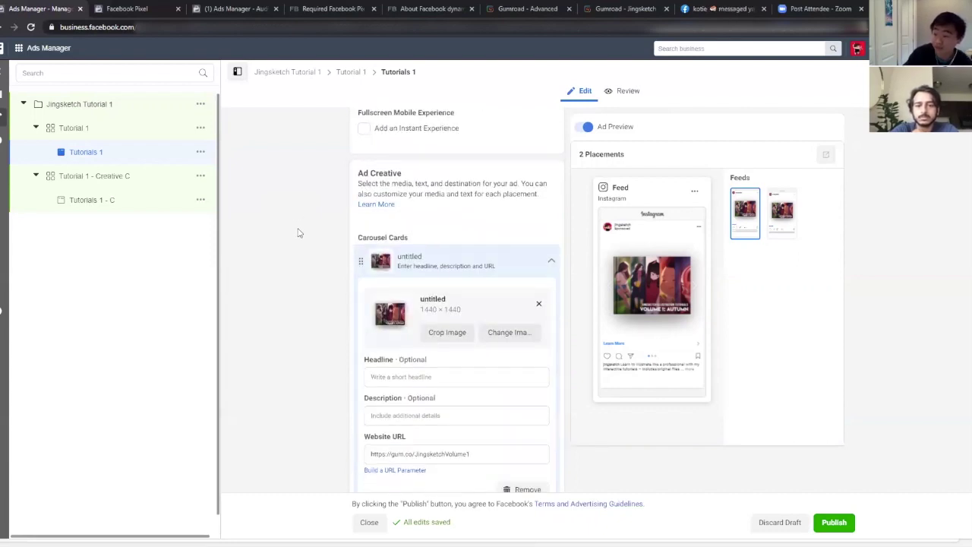
scroll(293, 256, "up", 5)
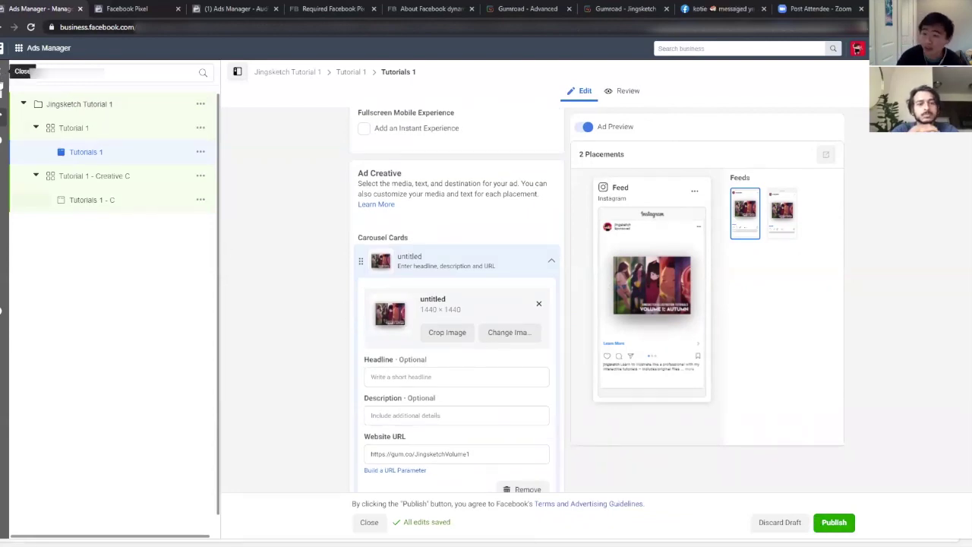
- Close the ad editor and examine the Tutorials 1 ad's performance columns and the reporting date range options, leaving the range as it is
left_click(343, 295)
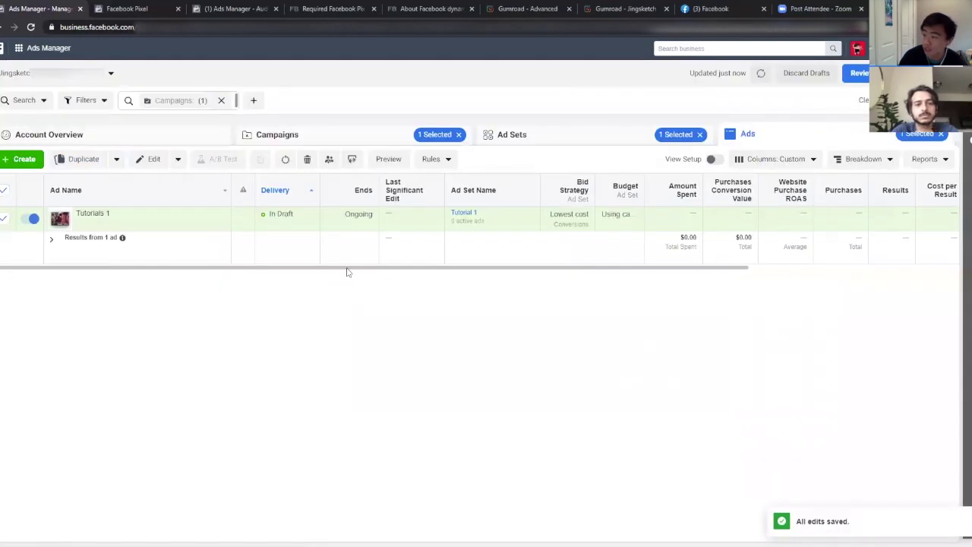
left_click_drag(349, 266, 595, 272)
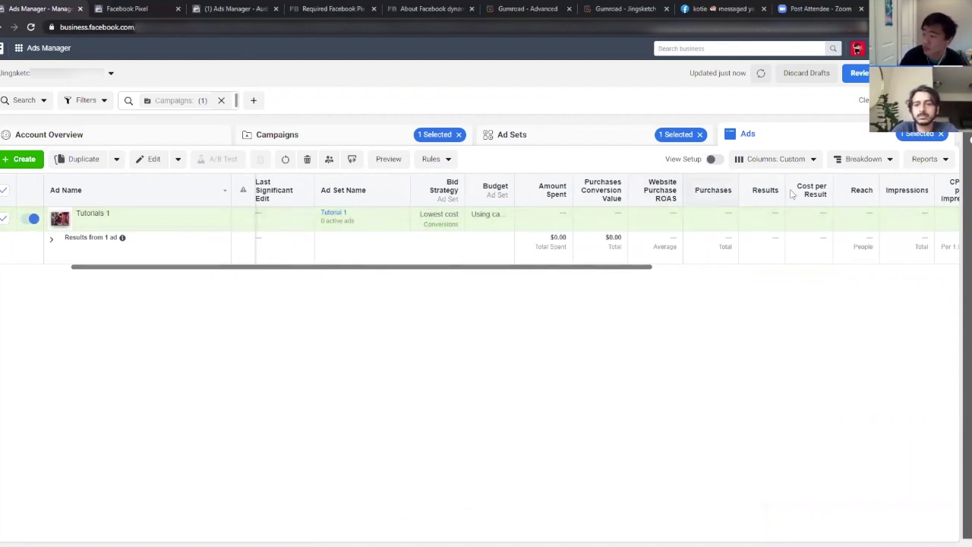
left_click_drag(521, 272, 358, 271)
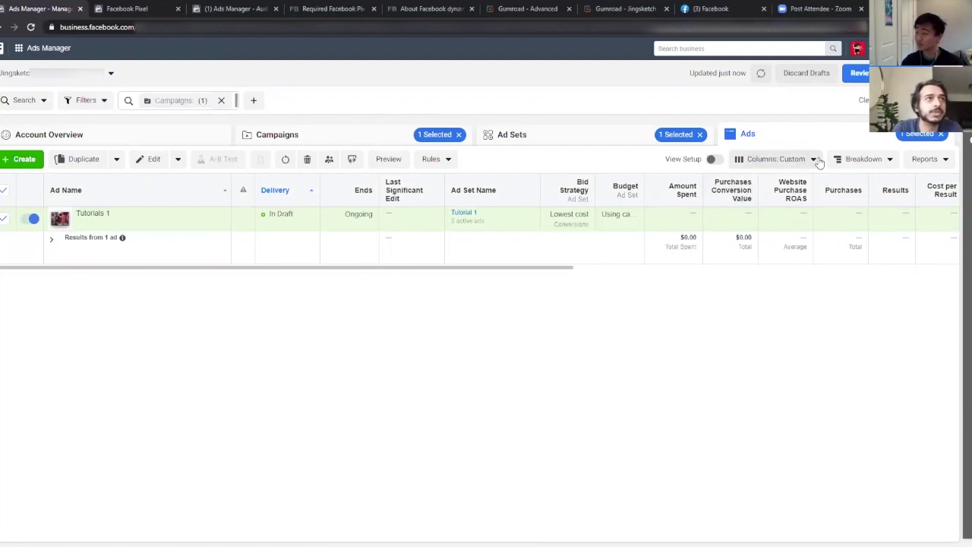
left_click(915, 100)
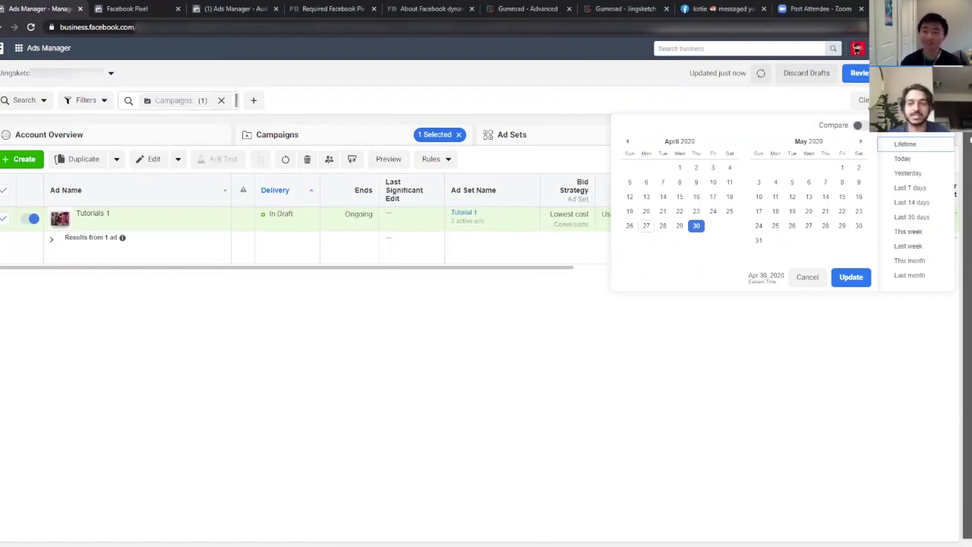
left_click(405, 341)
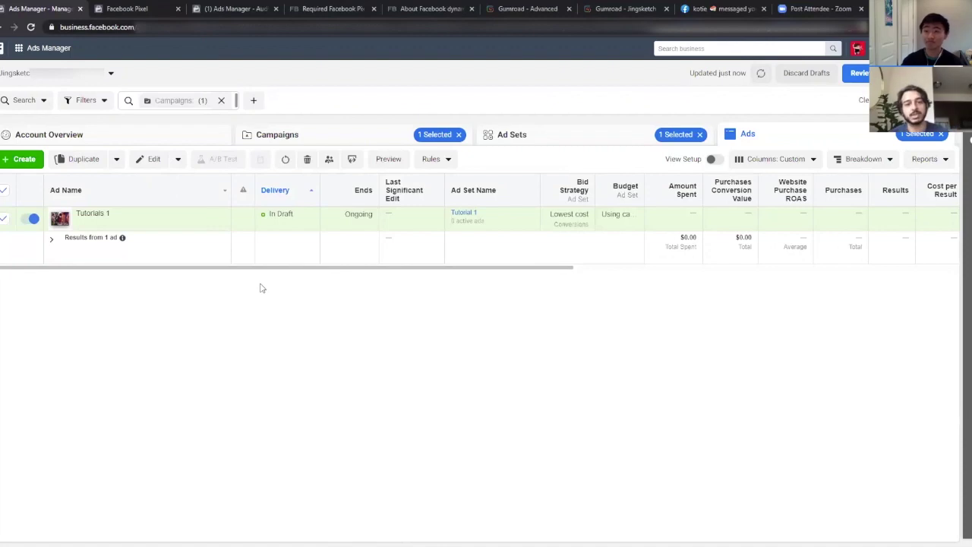
- Switch to the campaign level and review the Jingsketch Tutorial 1 campaign's budget and performance columns
left_click(271, 134)
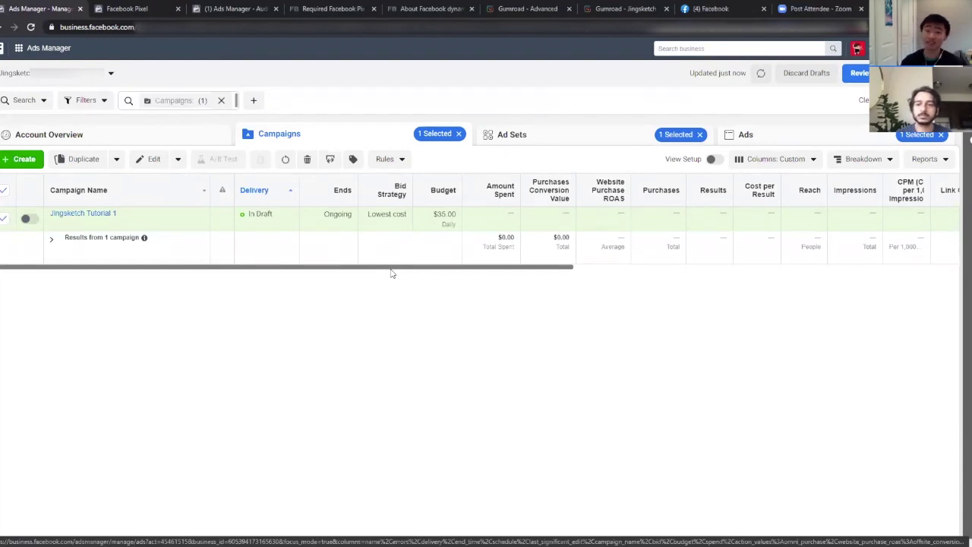
scroll(389, 275, "right", 2)
scroll(386, 278, "left", 2)
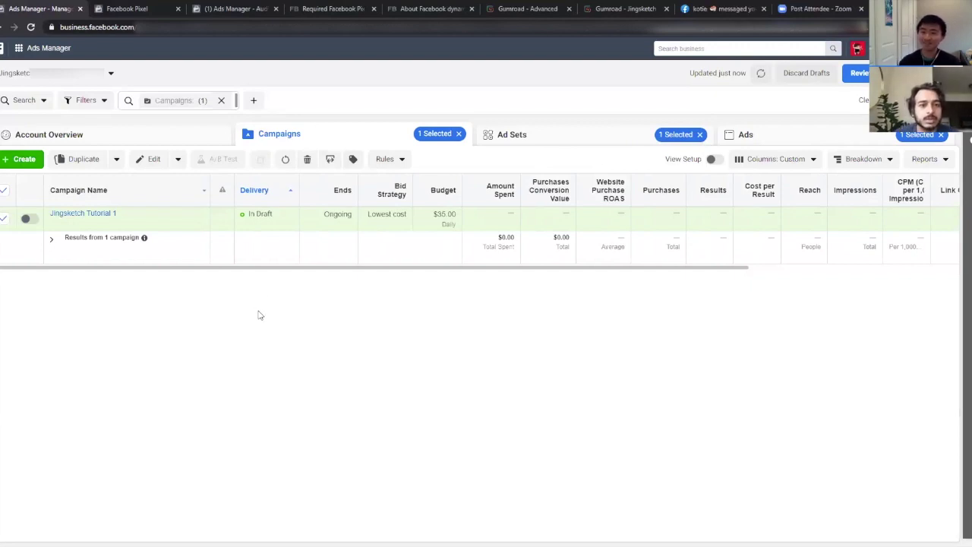
- Open gumroad.com/jingsketch in a new browser tab and look over the storefront's products
key("ctrl+t")
type("gumroad.com/ji")
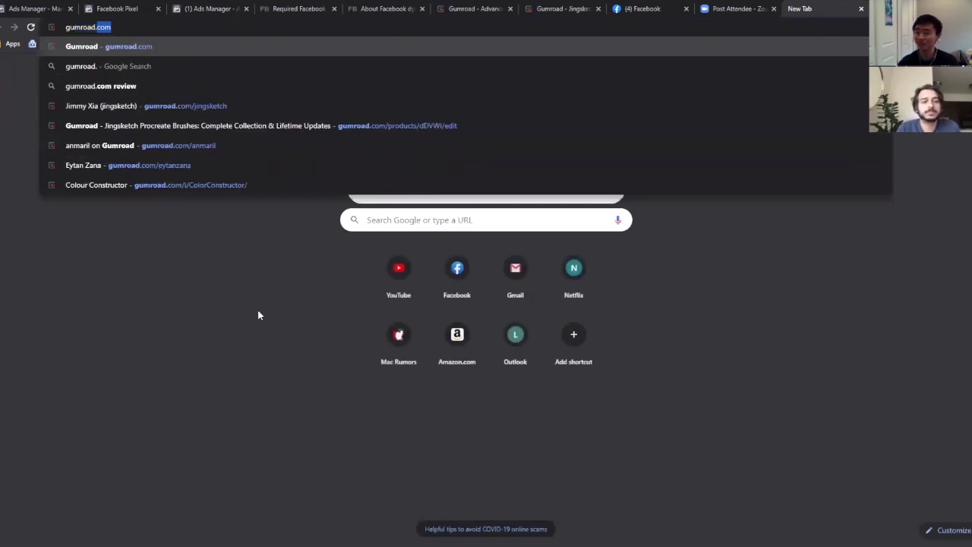
type("ngsketch")
key("Return")
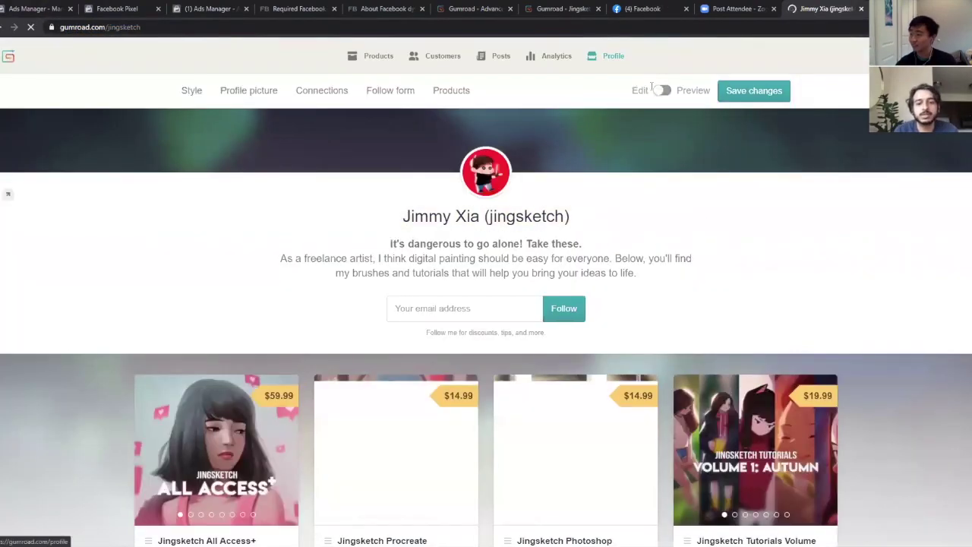
scroll(868, 254, "down", 3)
scroll(896, 241, "down", 1)
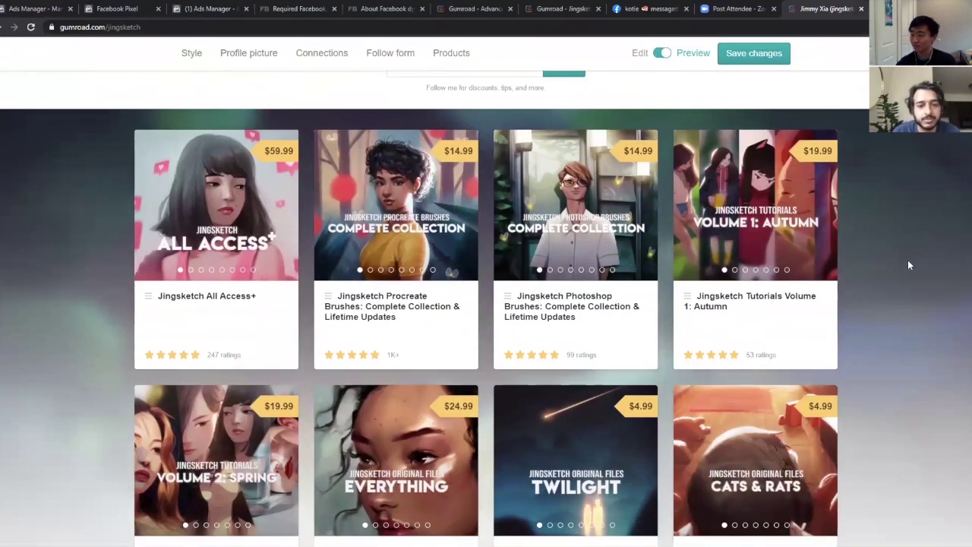
scroll(907, 260, "up", 2)
scroll(904, 260, "down", 1)
scroll(902, 261, "down", 2)
- Open the Jingsketch Procreate Brushes: Complete Collection product and read its description, brush options and included contents
left_click(410, 216)
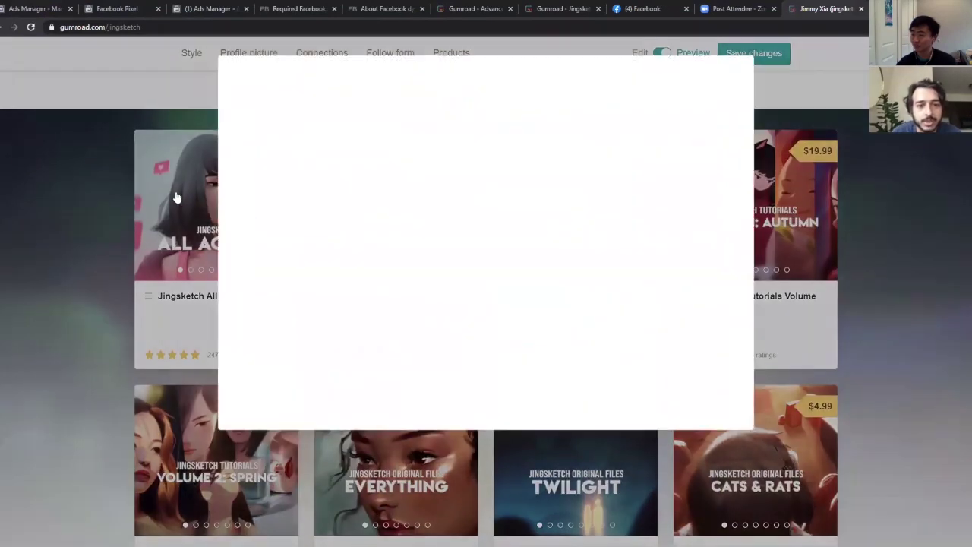
scroll(531, 245, "down", 4)
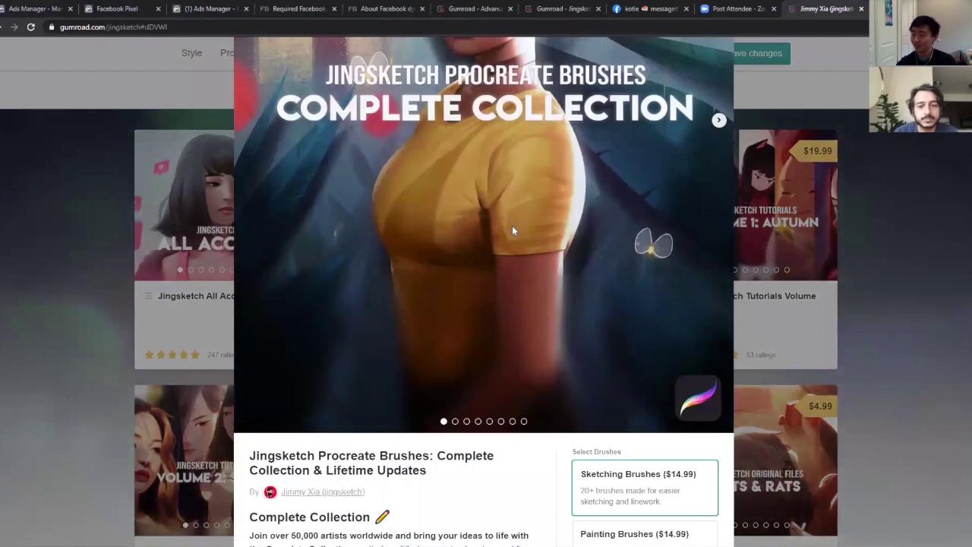
scroll(511, 225, "down", 1)
scroll(509, 230, "down", 4)
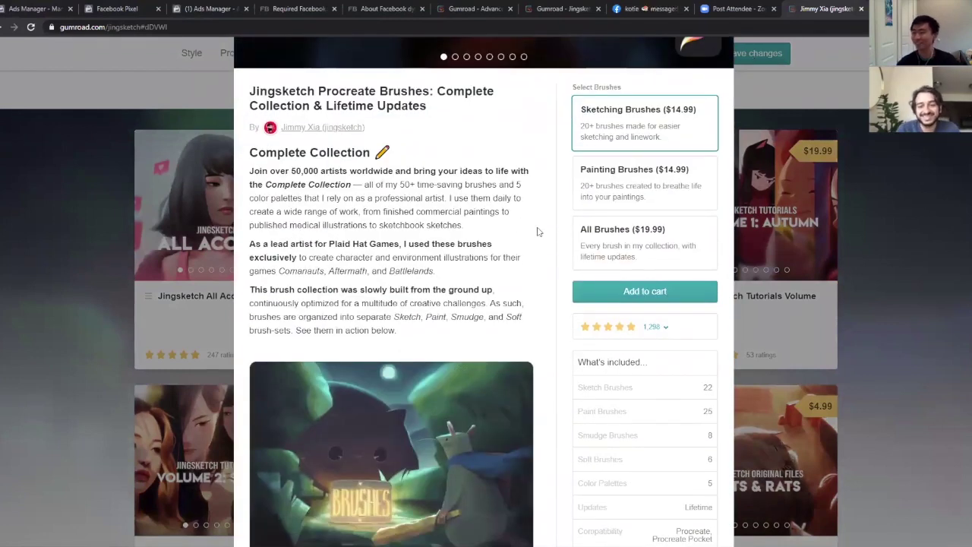
scroll(539, 259, "down", 1)
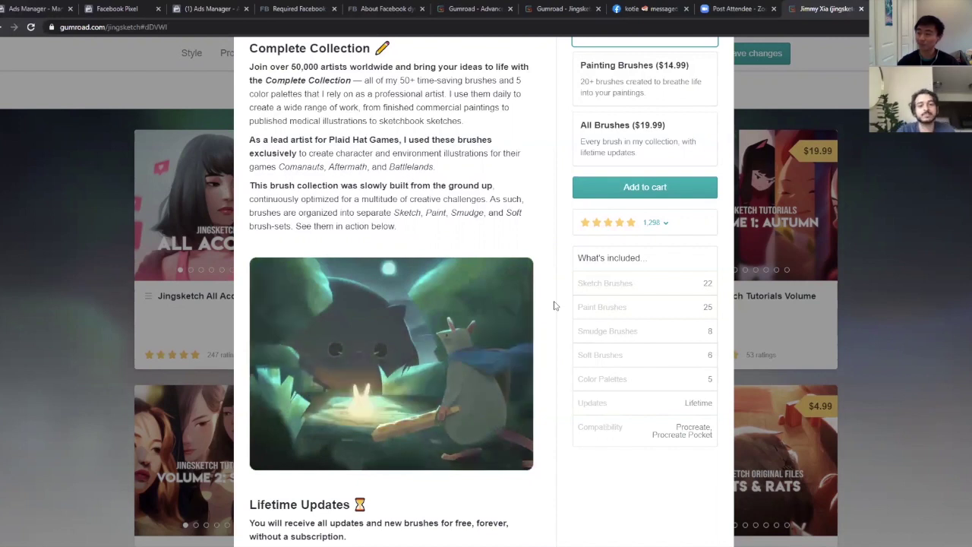
scroll(554, 305, "down", 2)
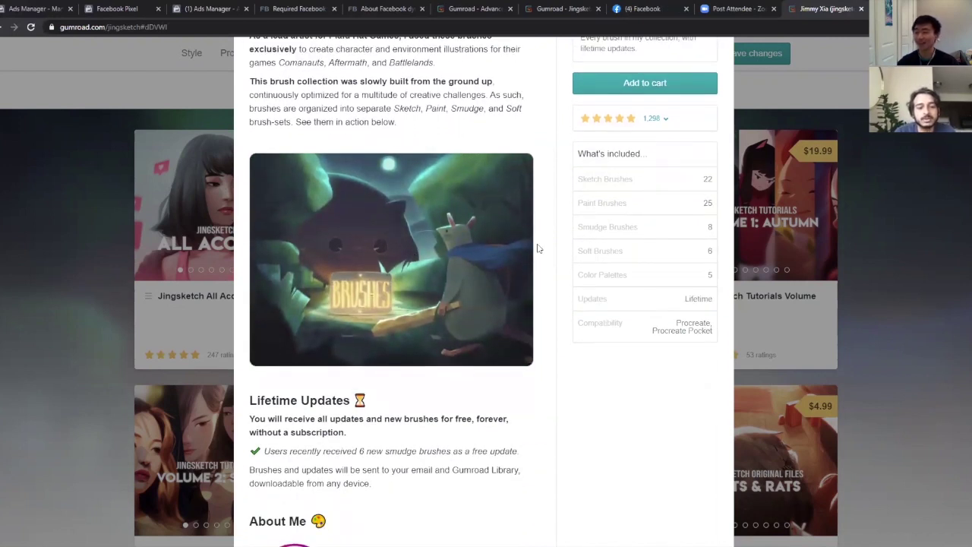